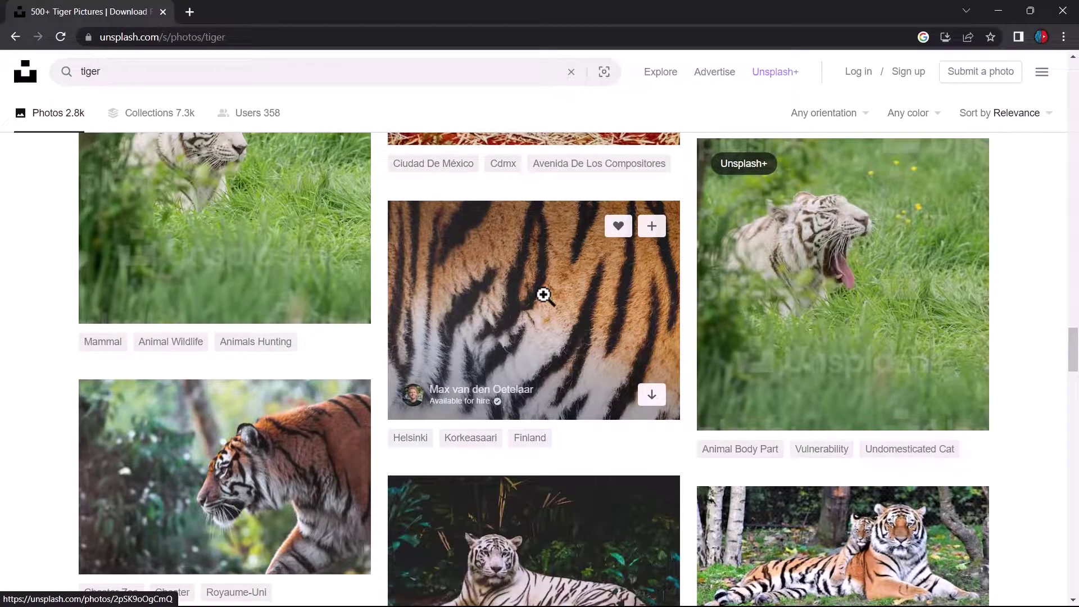
Download the close-up tiger fur photo from Unsplash at Original Size, 4608 x 3456
left_click(543, 295)
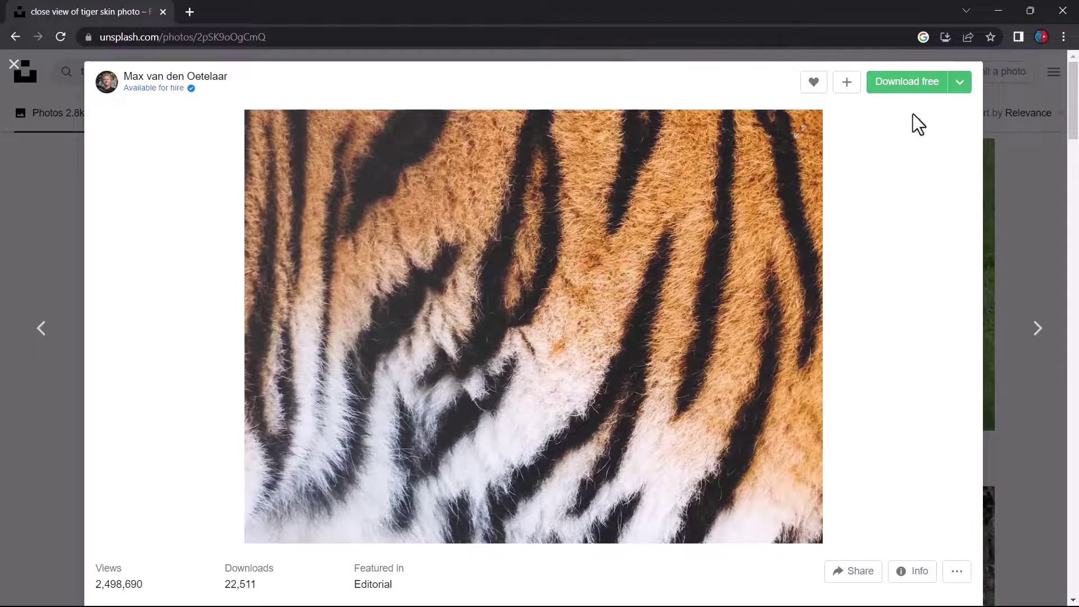
left_click(961, 84)
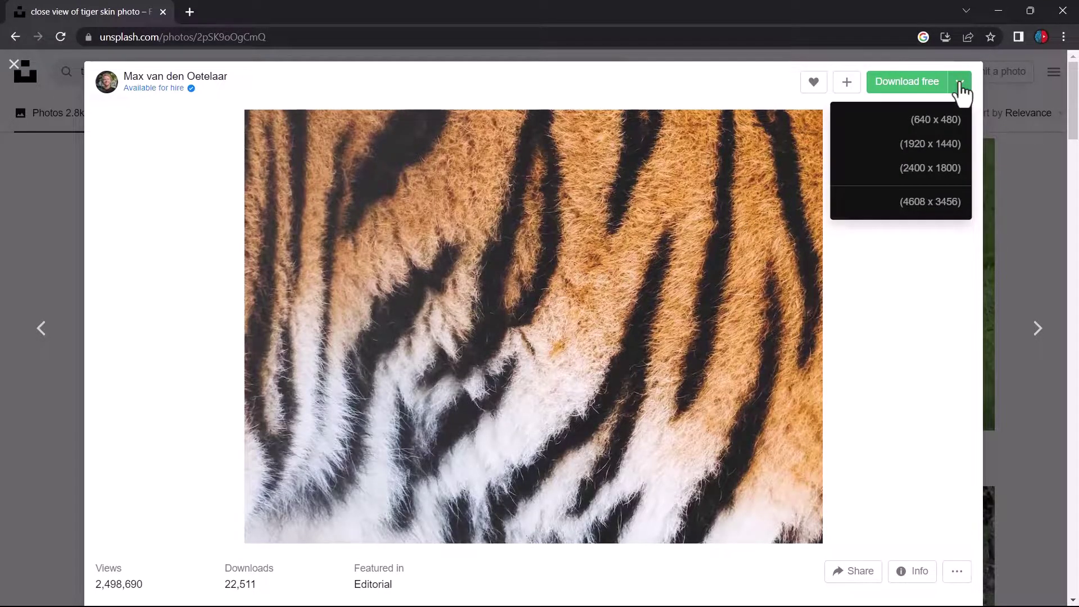
left_click(914, 213)
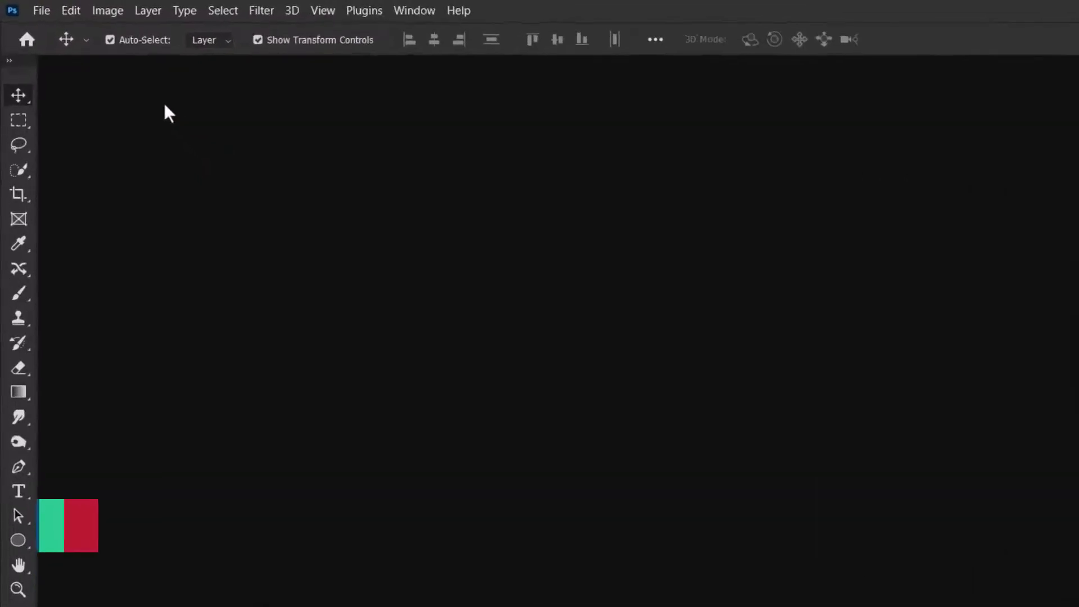
Create a new 2000 x 1500 px document
left_click(24, 8)
left_click(67, 31)
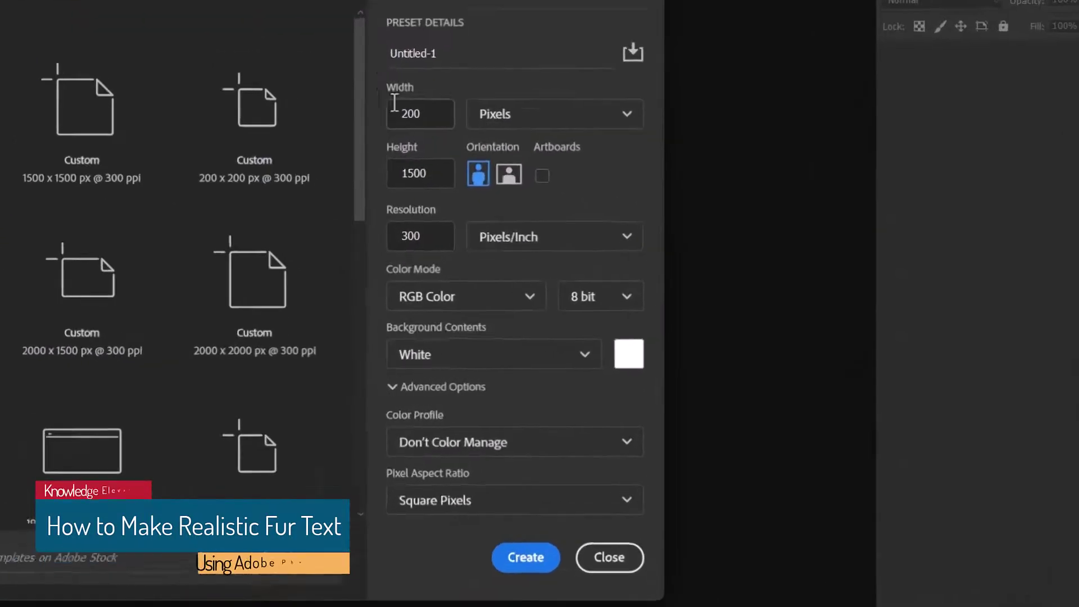
double_click(395, 110)
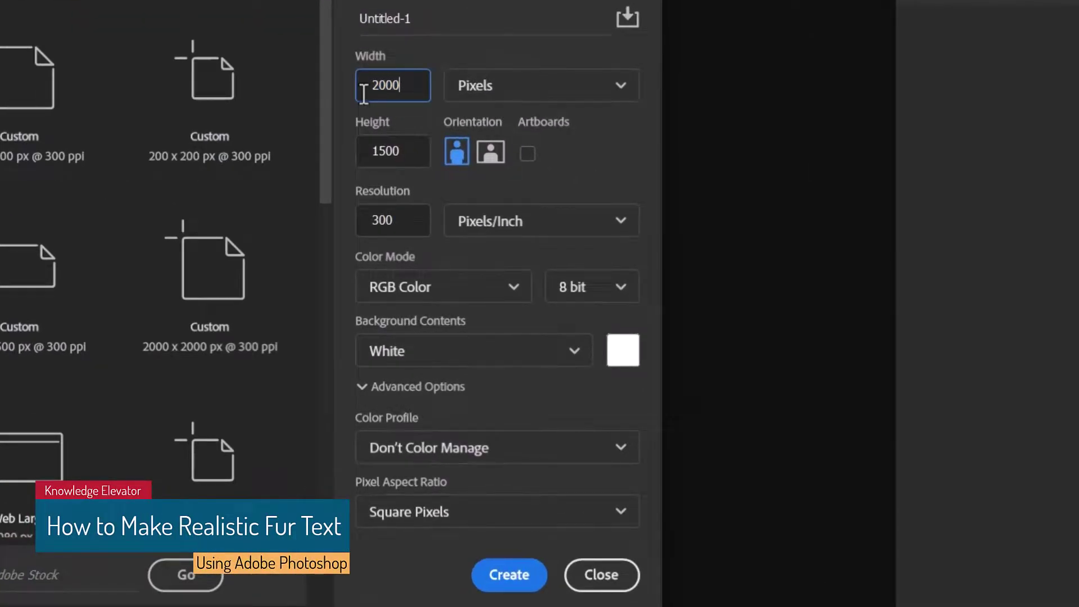
type("2000")
left_click(401, 153)
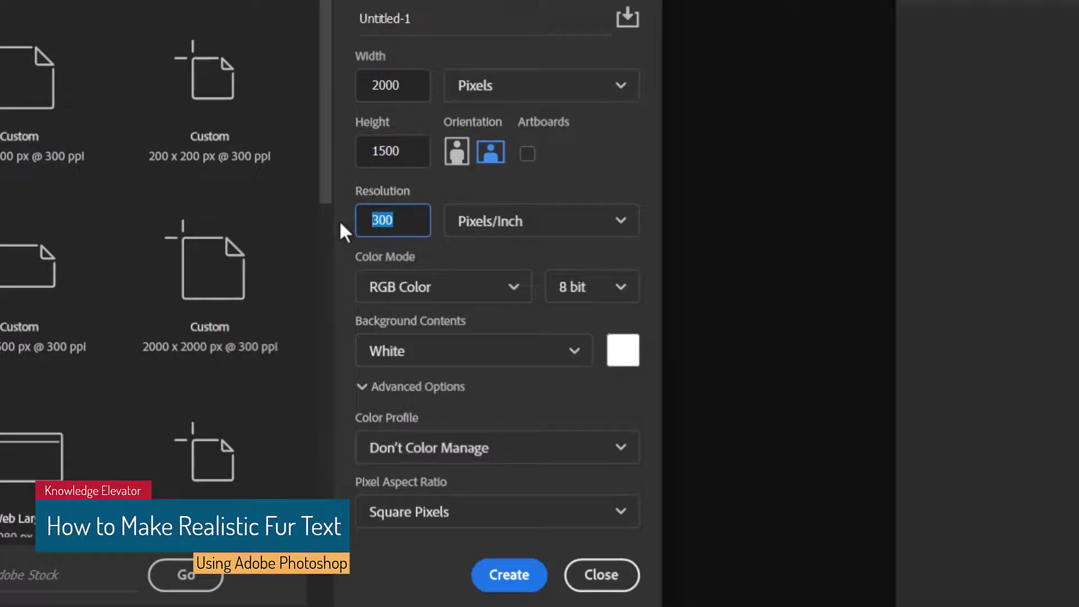
left_click(510, 575)
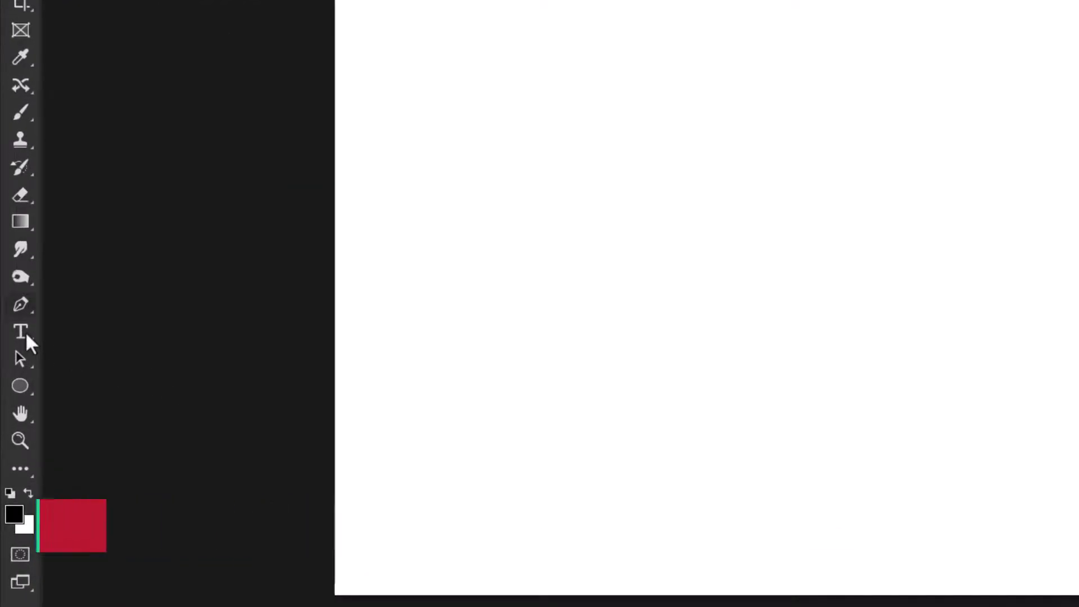
Add the word TIGER in a text box across the canvas and commit it
left_click(15, 356)
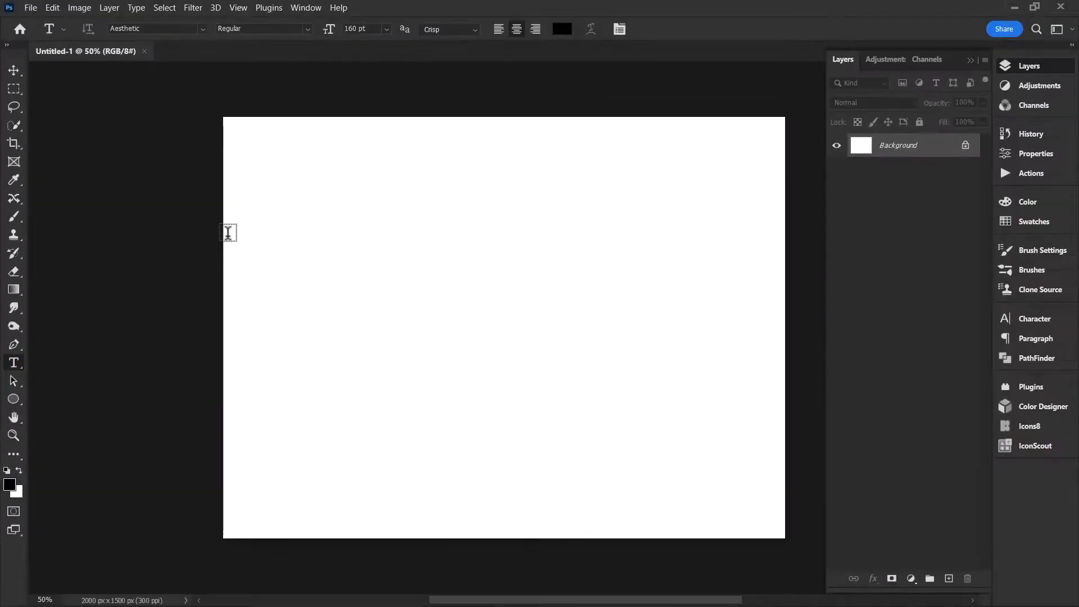
left_click_drag(236, 239, 773, 432)
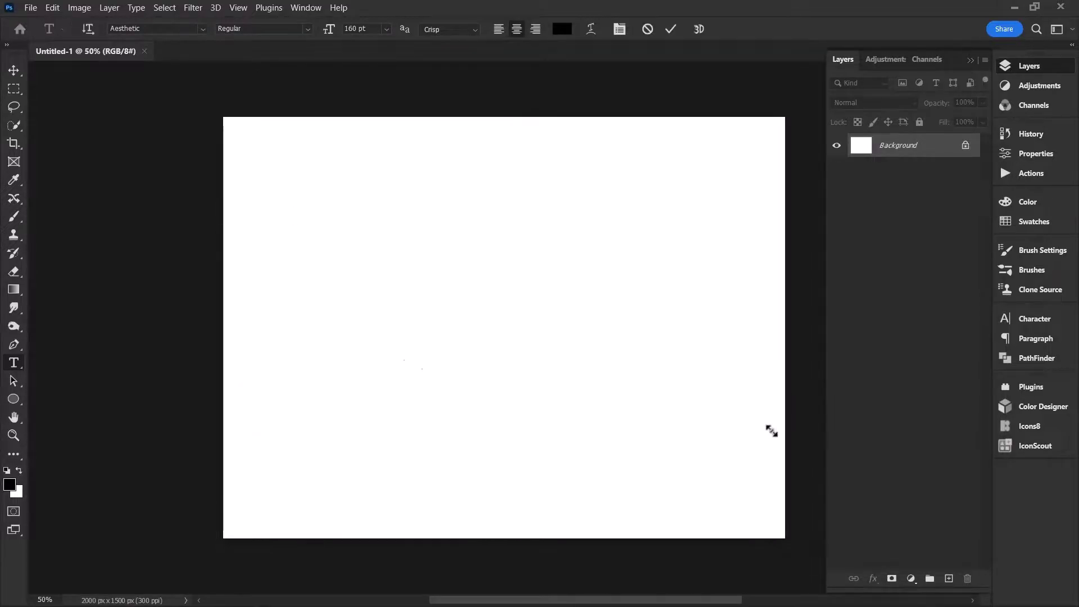
type("TIGER")
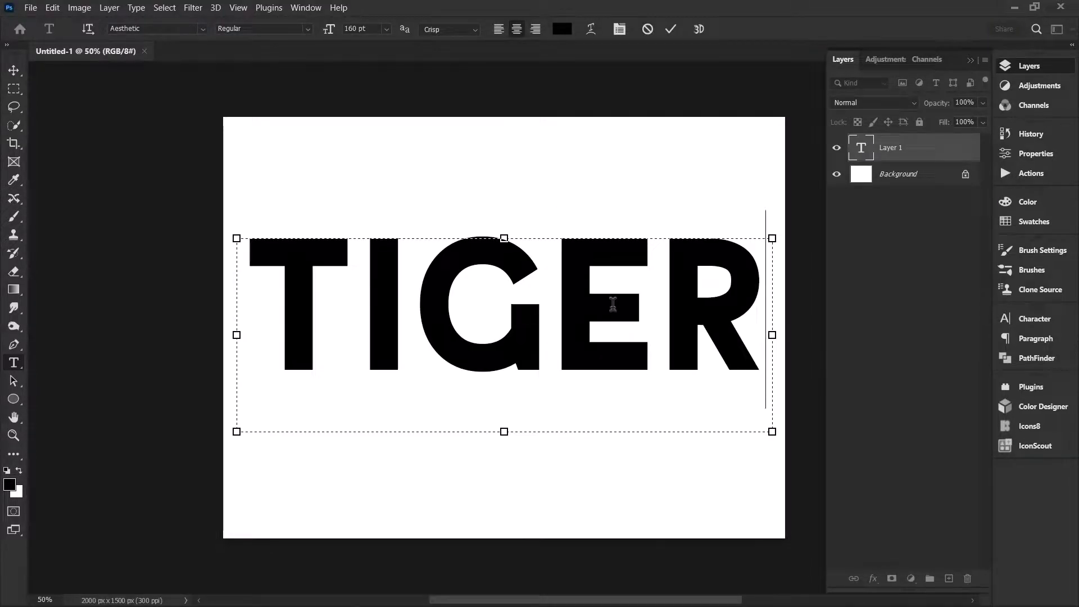
left_click_drag(505, 431, 505, 380)
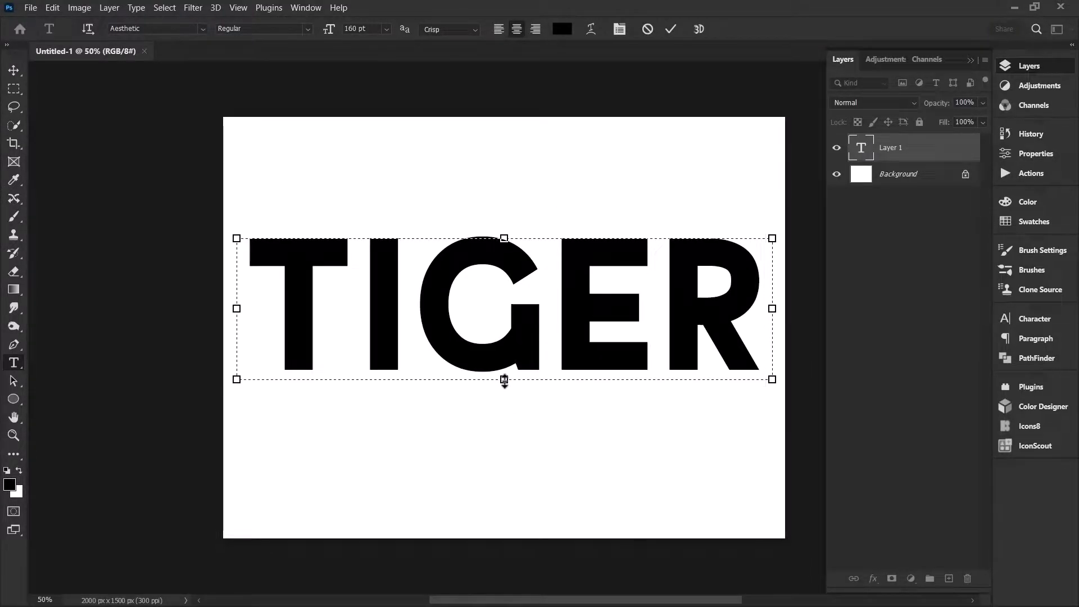
left_click(670, 29)
Convert the TIGER text layer into a smart object
key("v")
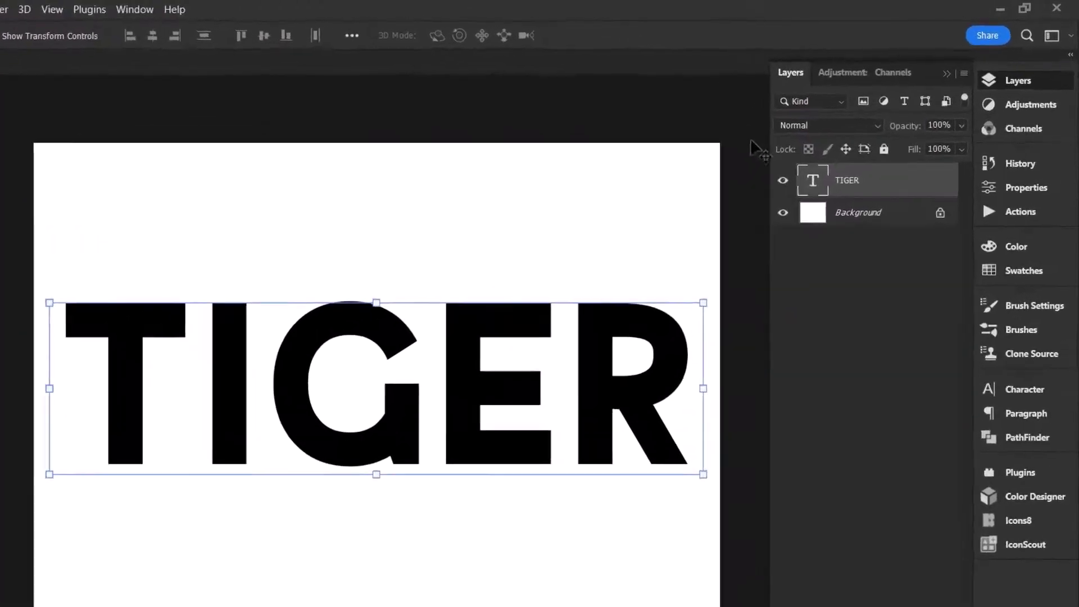
right_click(875, 184)
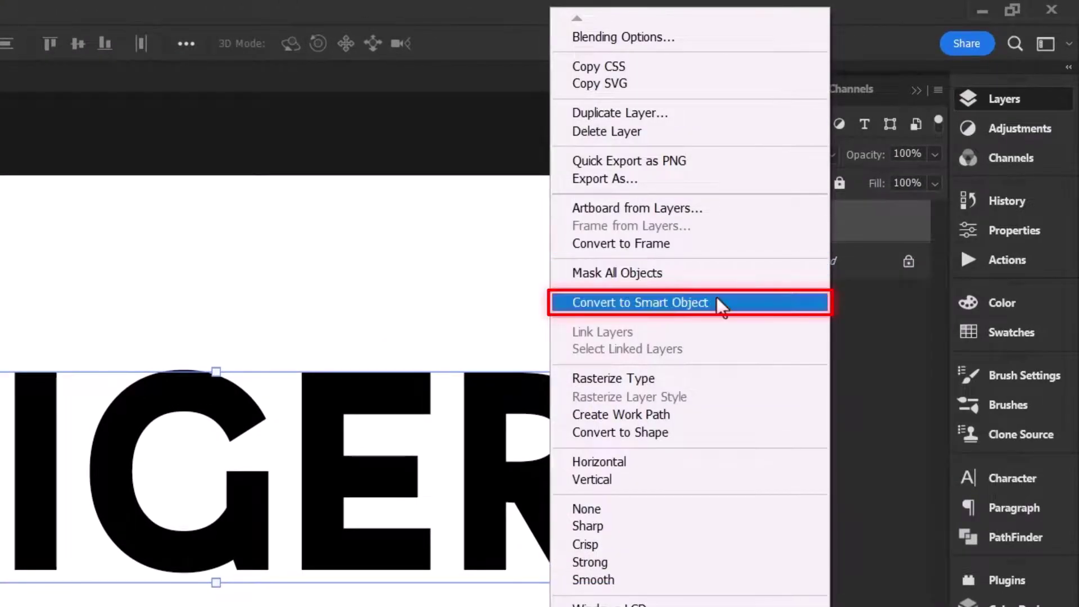
left_click(717, 303)
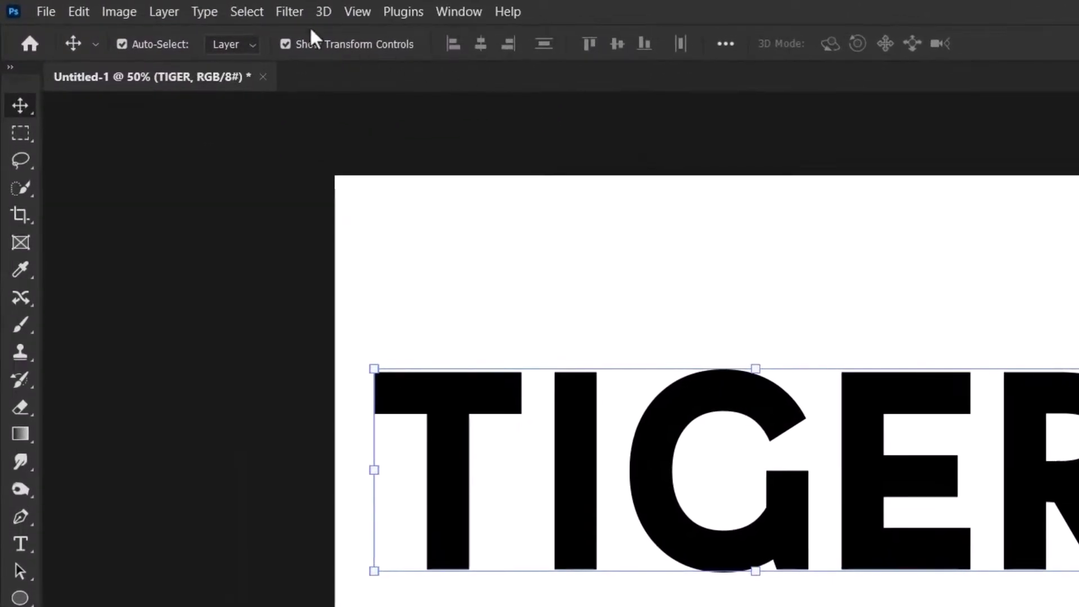
Apply a 20-pixel Median filter to round off the TIGER letters
left_click(193, 7)
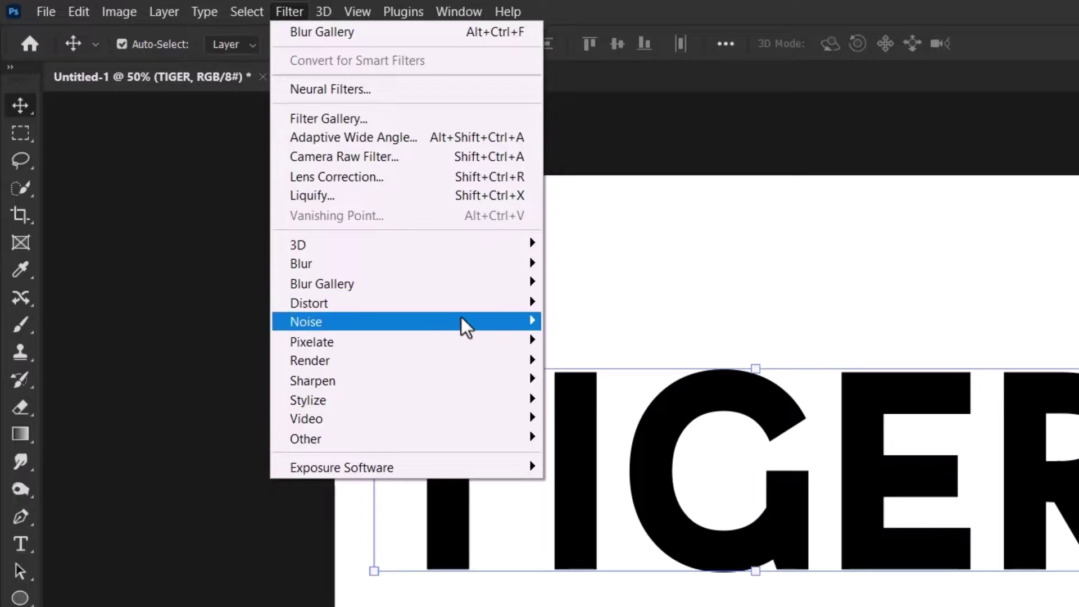
mouse_move(463, 323)
left_click(612, 375)
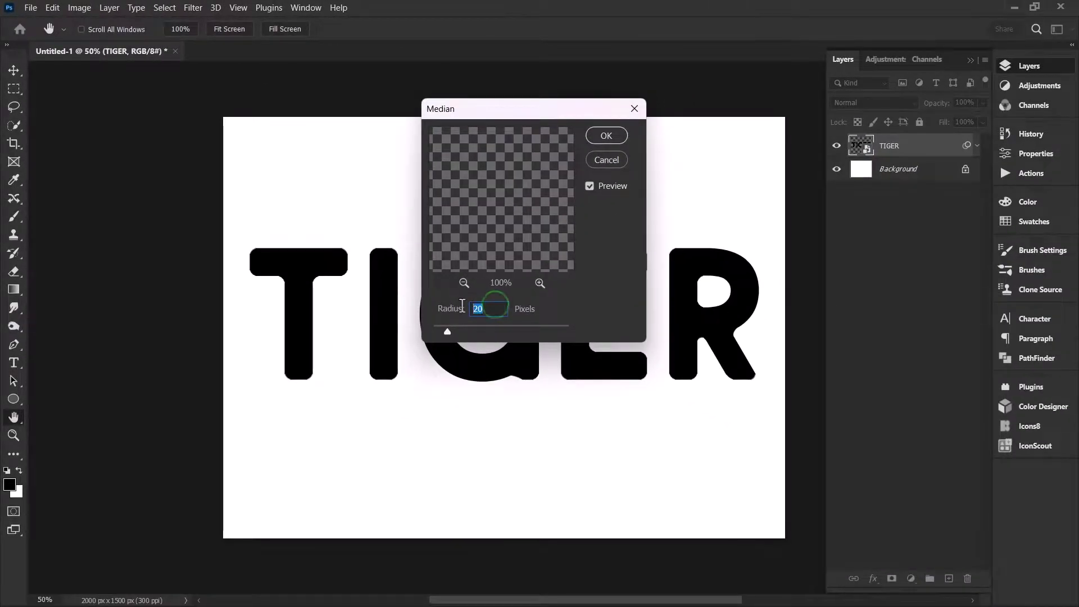
left_click(606, 136)
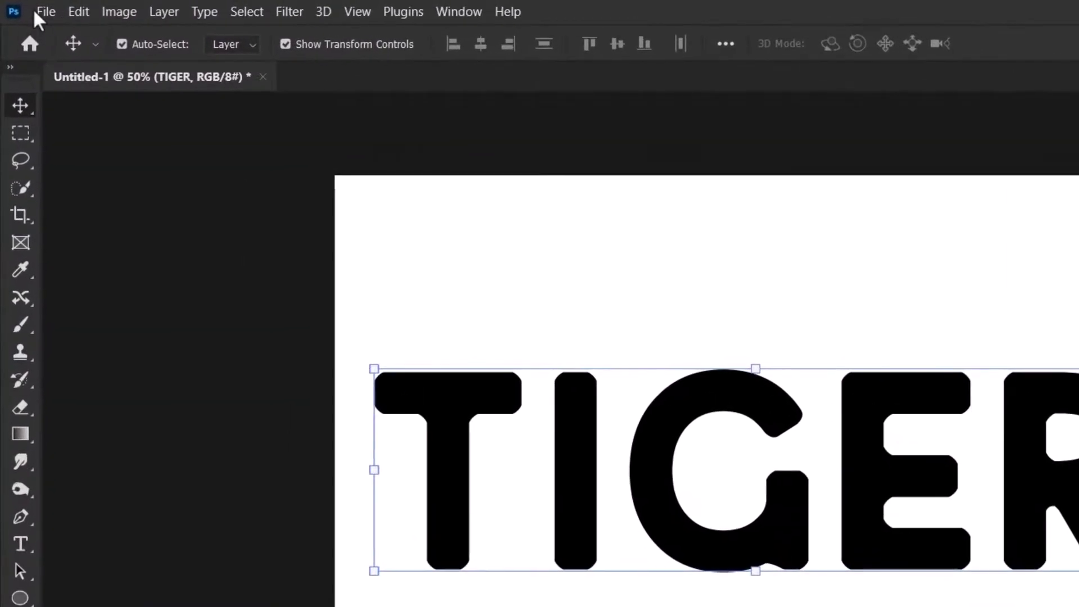
left_click(25, 6)
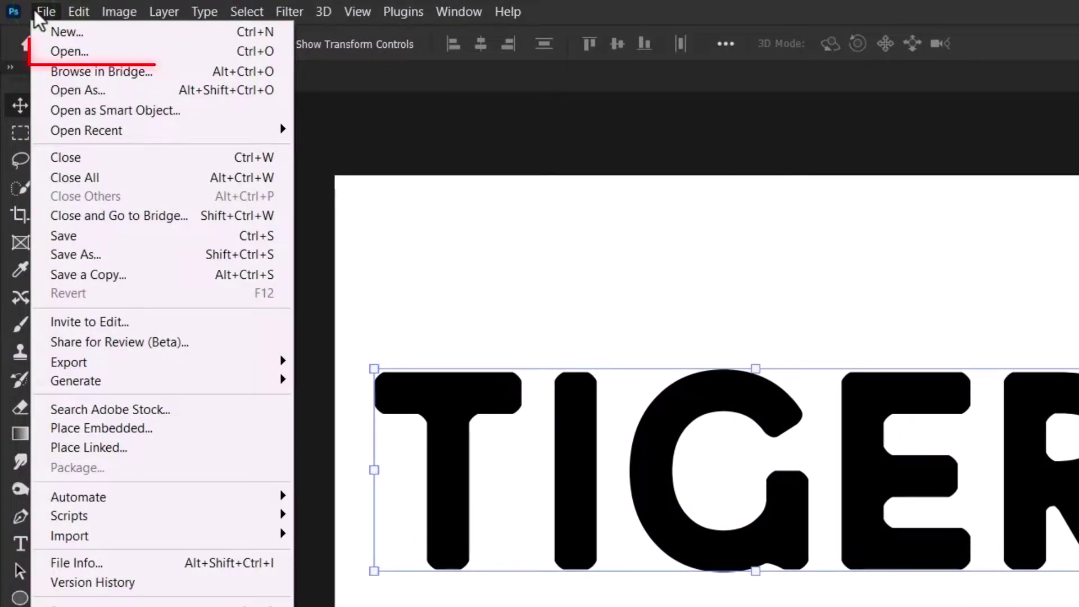
Open Tiger Fur Texture.jpg and paste the whole image into the TIGER document
left_click(105, 52)
left_click(161, 147)
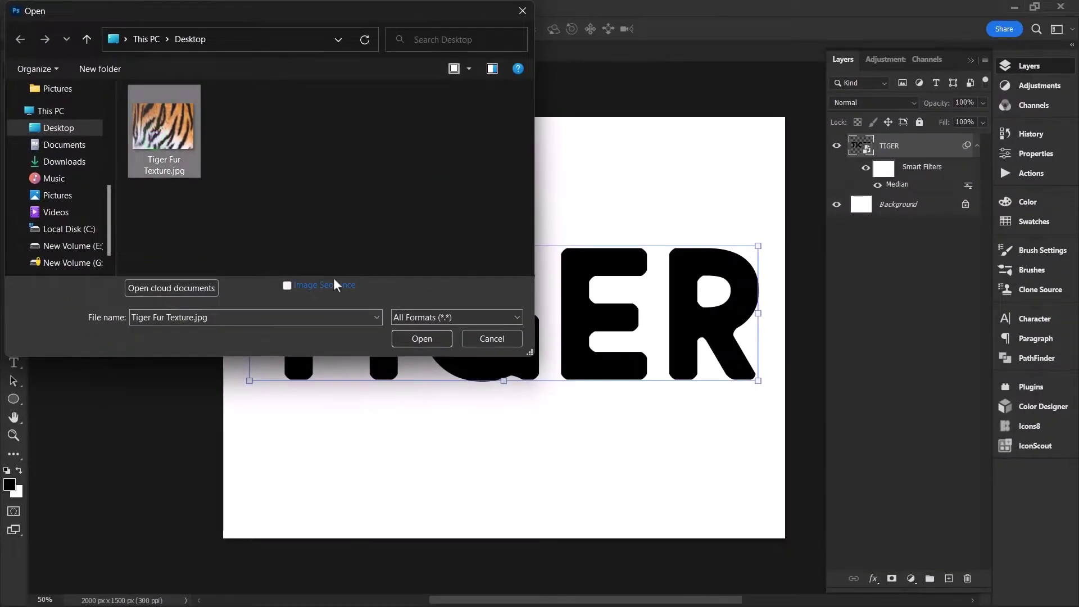
left_click(416, 339)
key("ctrl+a")
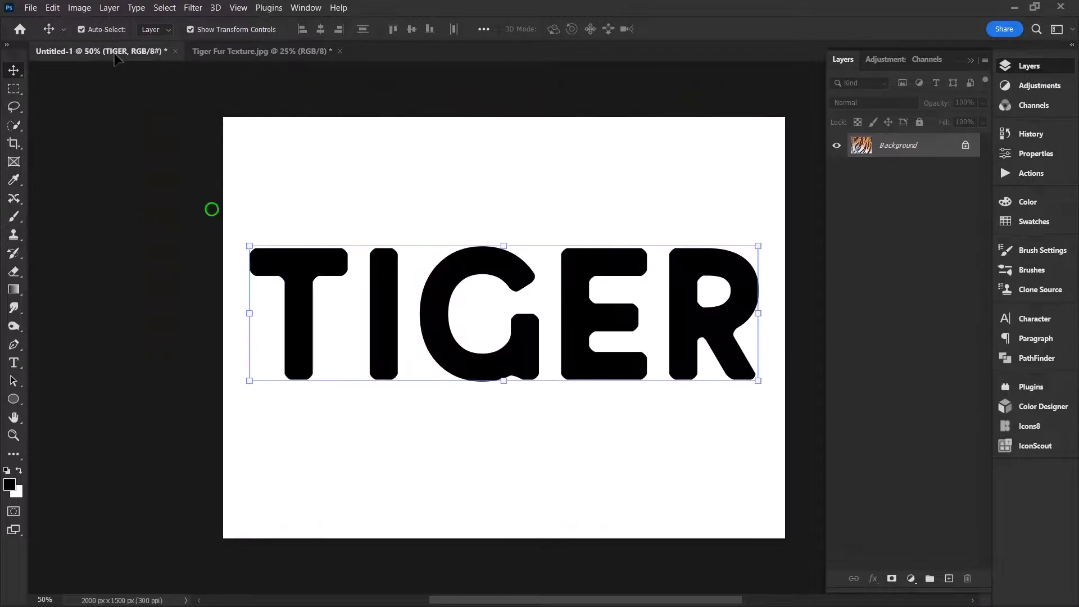
key("ctrl+v")
Scale the fur layer down to about 17% and position it over the letters TI
key("ctrl+t")
left_click_drag(402, 243, 535, 367)
left_click_drag(658, 466, 301, 324)
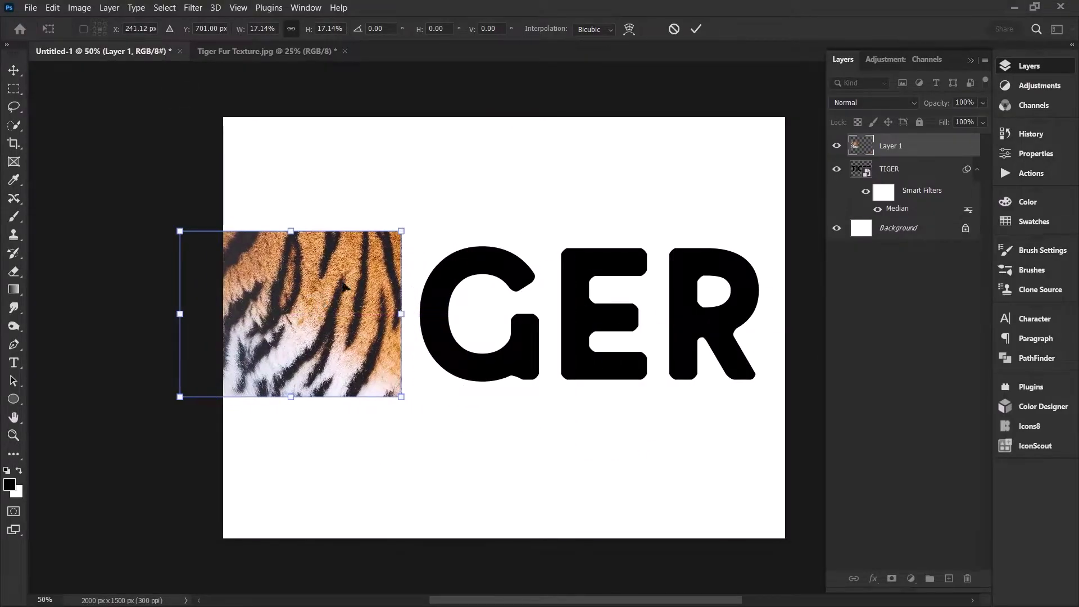
left_click(693, 29)
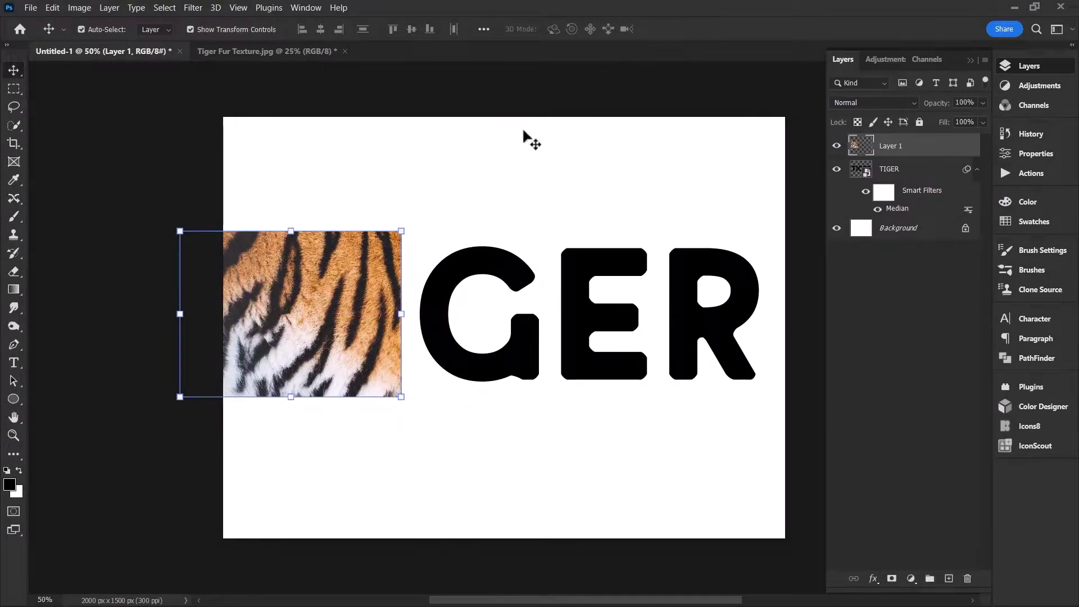
Duplicate the fur patch to the right of the G and mirror it horizontally
left_click_drag(331, 288, 706, 288)
key("ctrl+t")
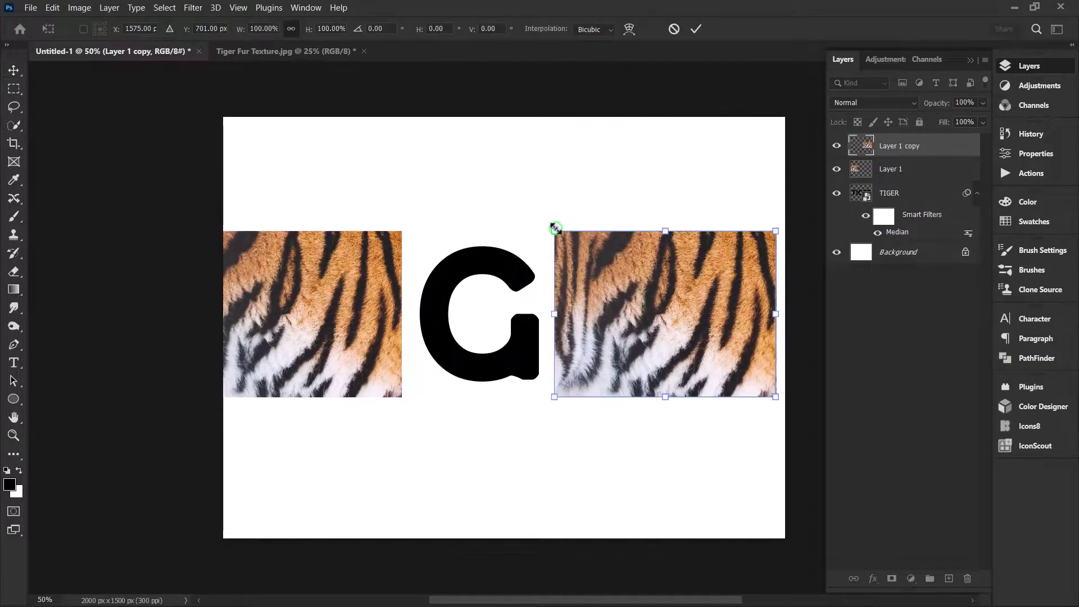
left_click(253, 29)
type("-")
key("Return")
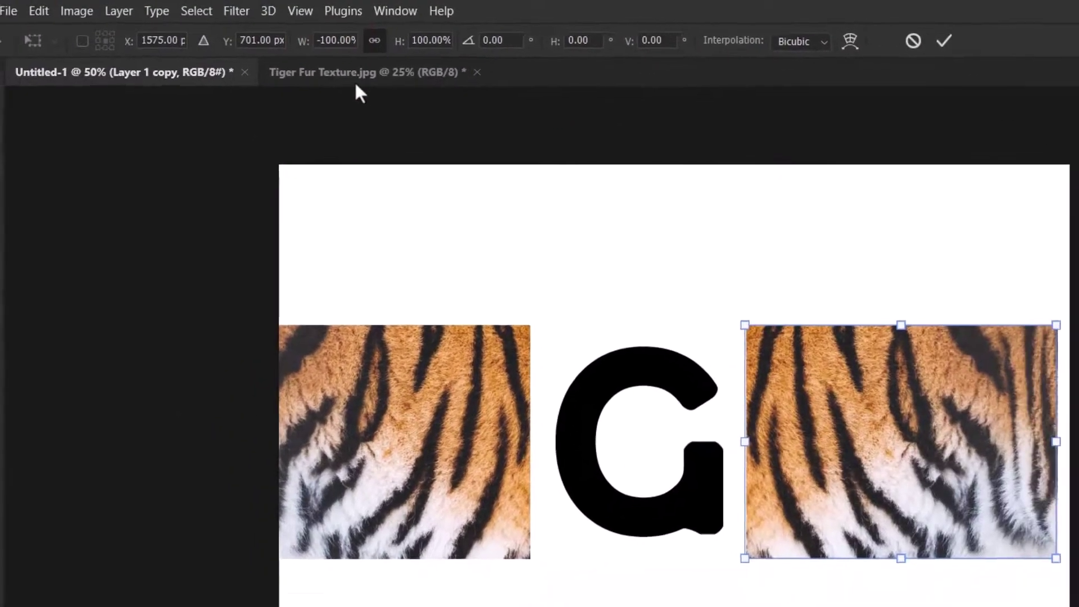
left_click_drag(902, 441, 751, 442)
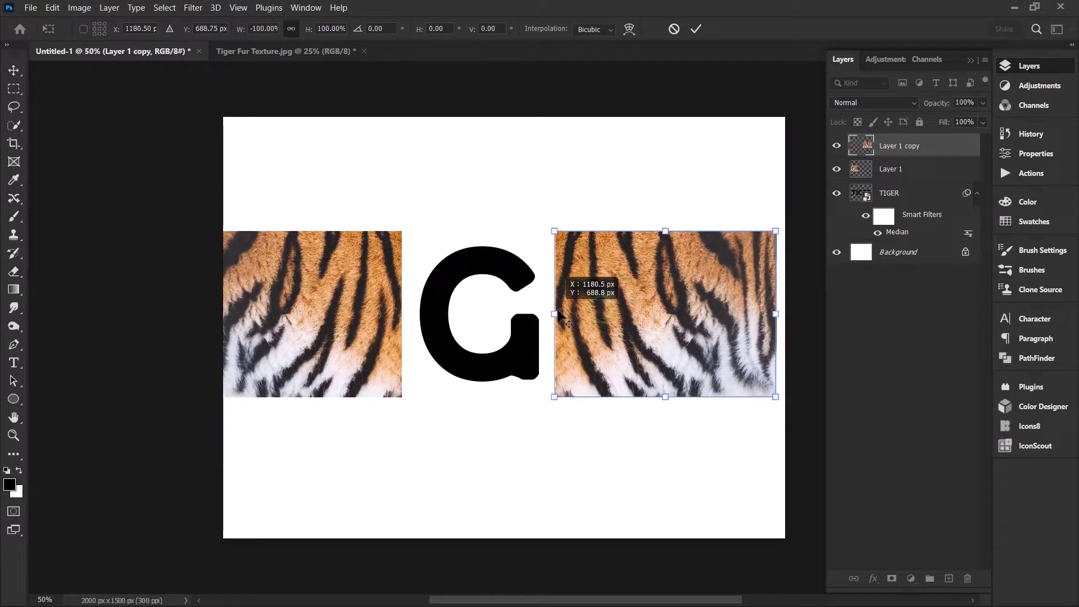
left_click(696, 29)
Cover the G with another fur copy and merge the three fur layers into one
left_click_drag(632, 301, 488, 305)
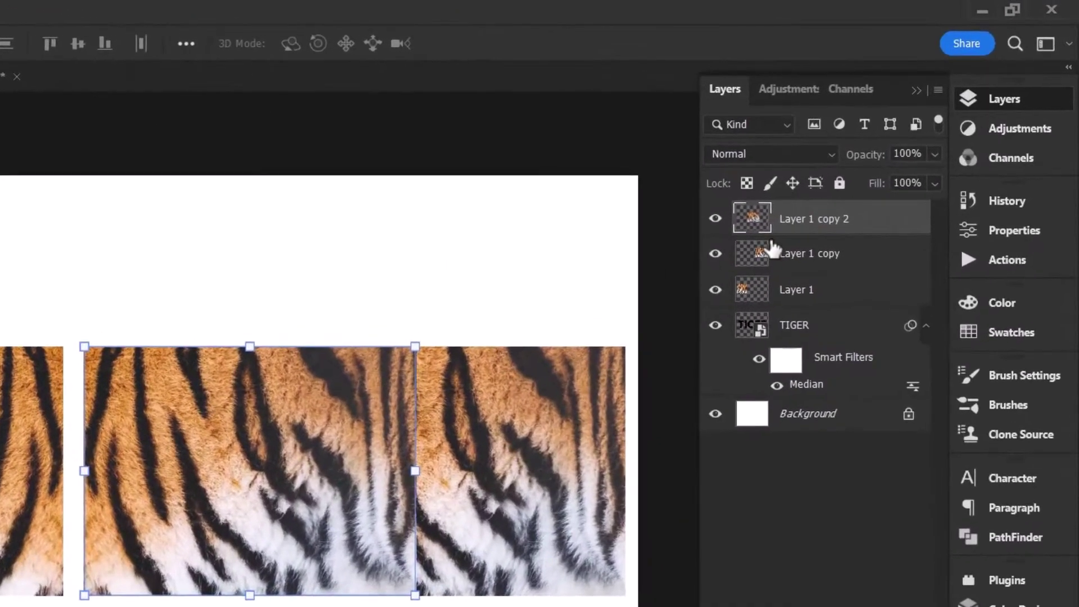
left_click_drag(863, 166, 877, 142)
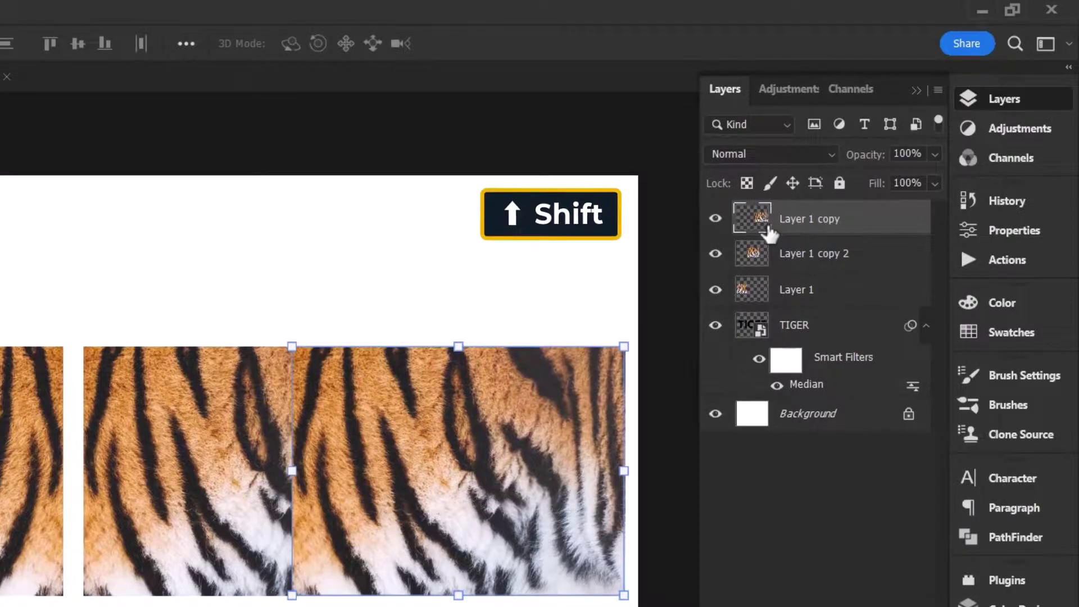
left_click(782, 286, "shift")
key("ctrl+e")
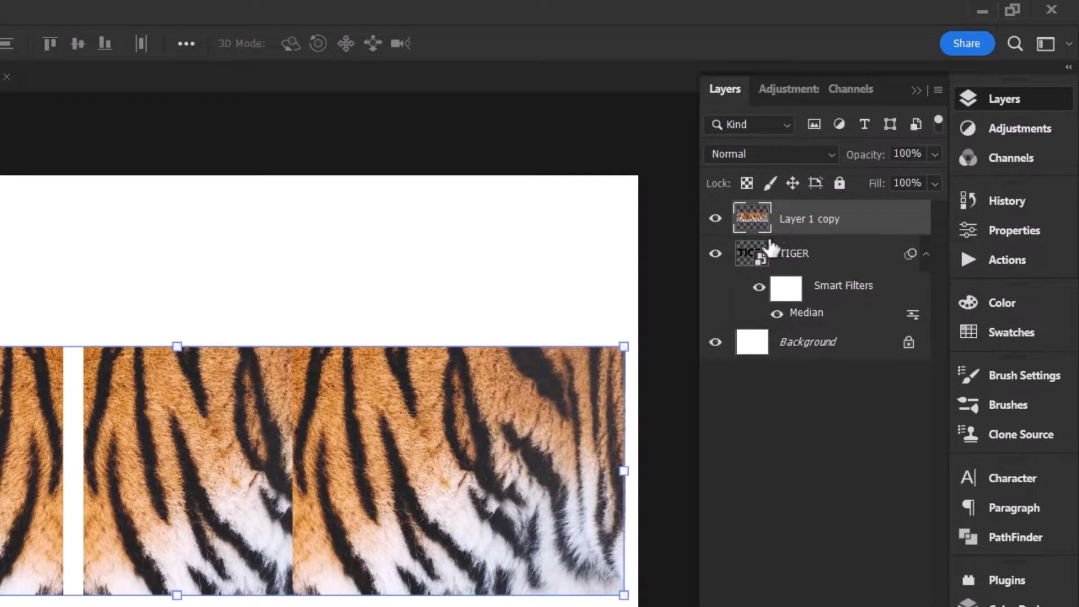
Mask the merged fur layer to the TIGER letter shapes
left_click(753, 255, "ctrl")
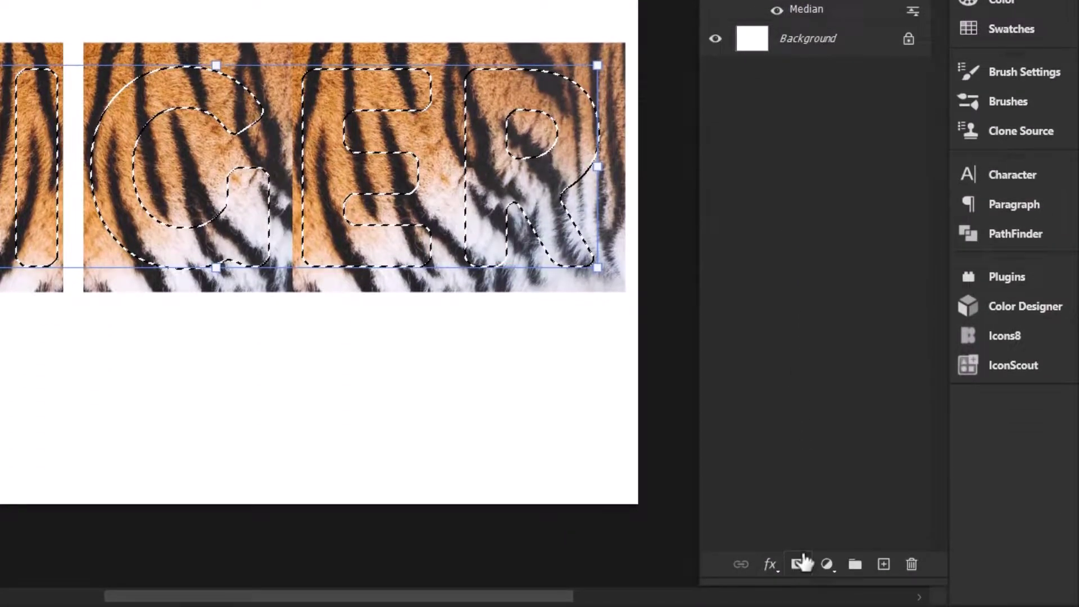
left_click(798, 564)
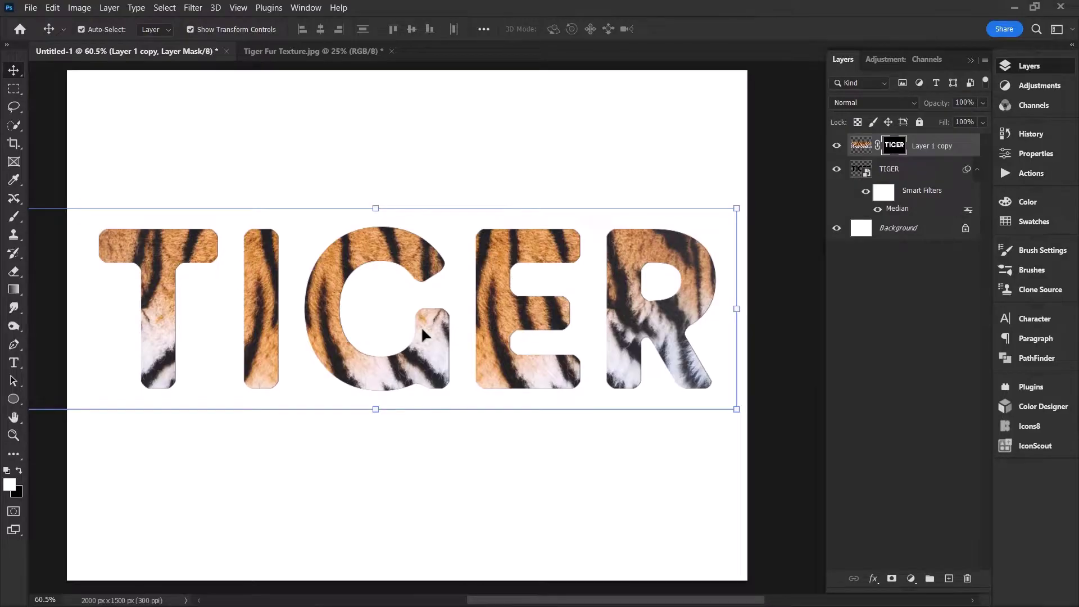
key("ctrl+n")
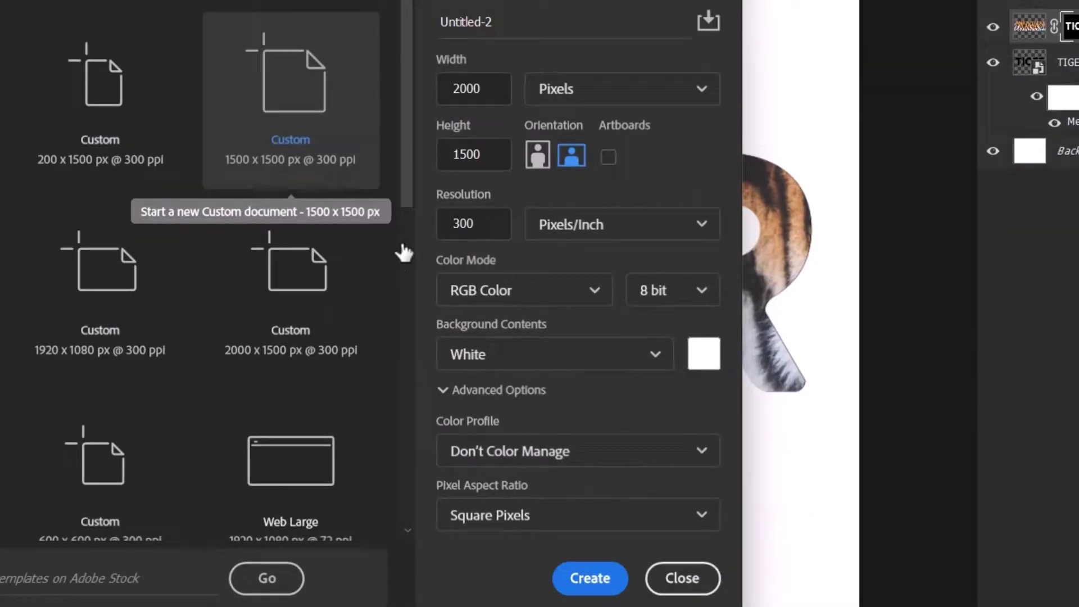
Create a new 200 x 200 px document
left_click(476, 184)
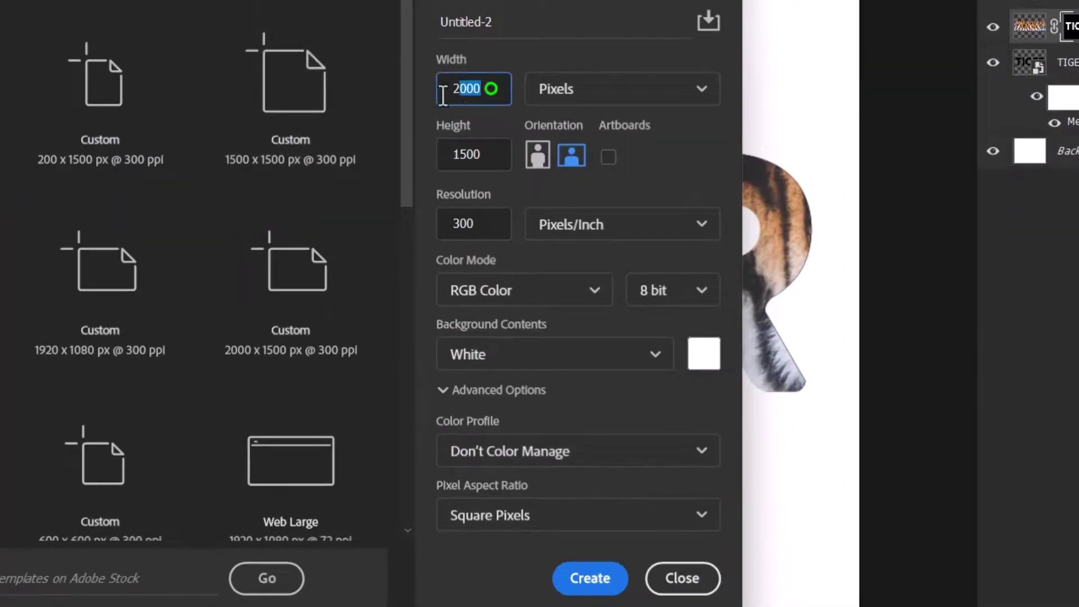
type("200")
left_click(433, 155)
type("200")
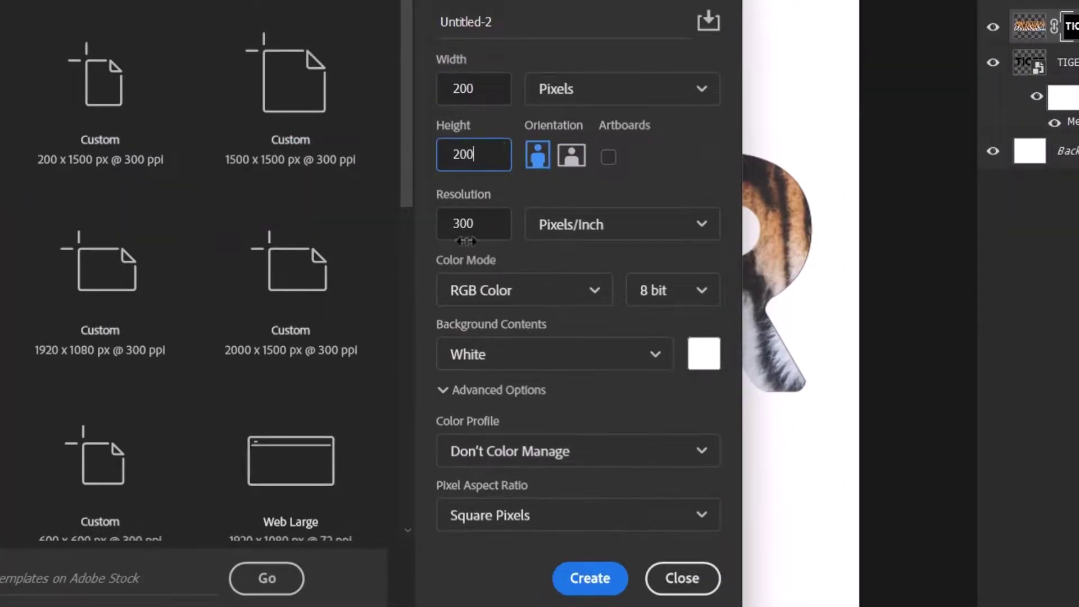
left_click(590, 578)
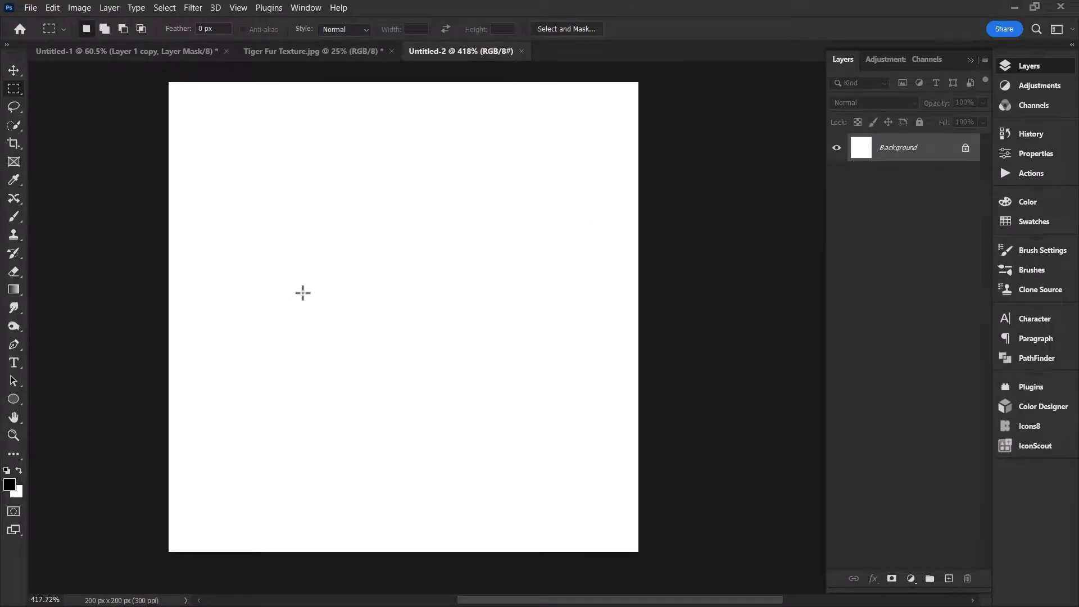
Select the Brush tool and set its hardness to 100%
left_click(14, 216)
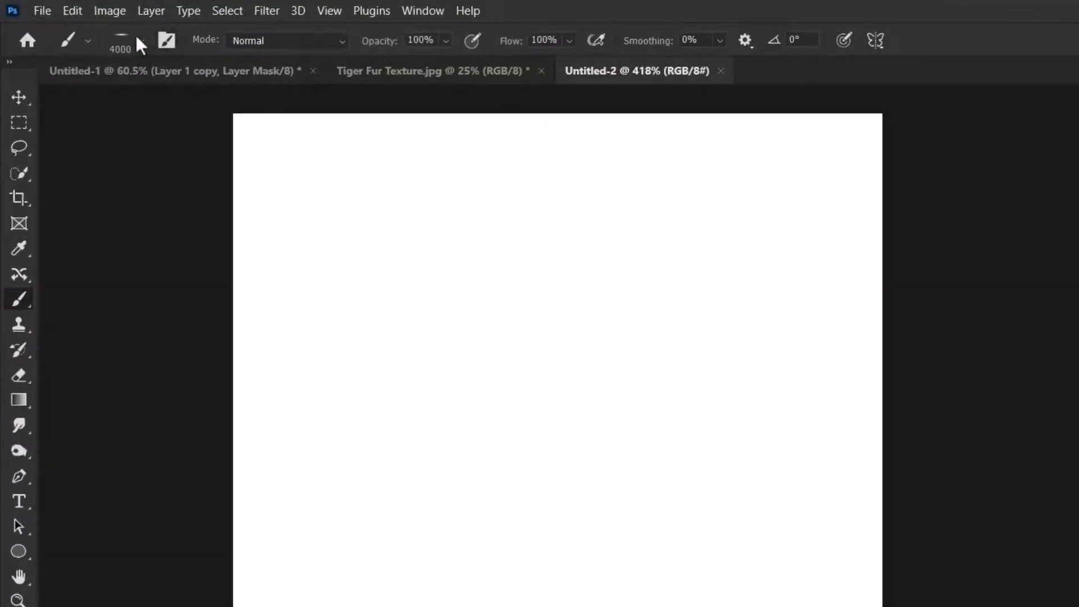
left_click(137, 38)
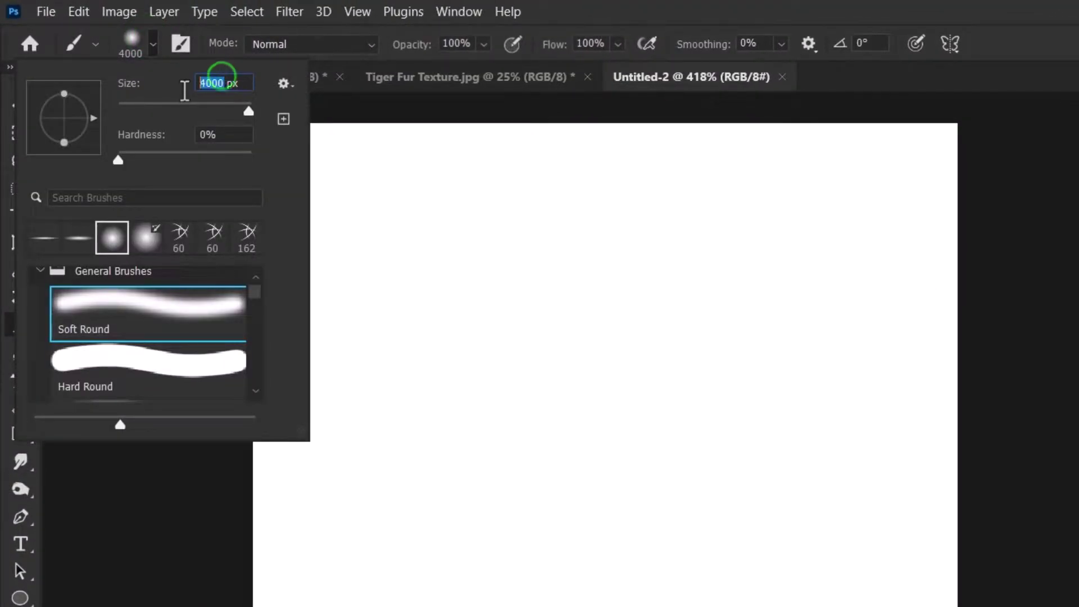
left_click(234, 133)
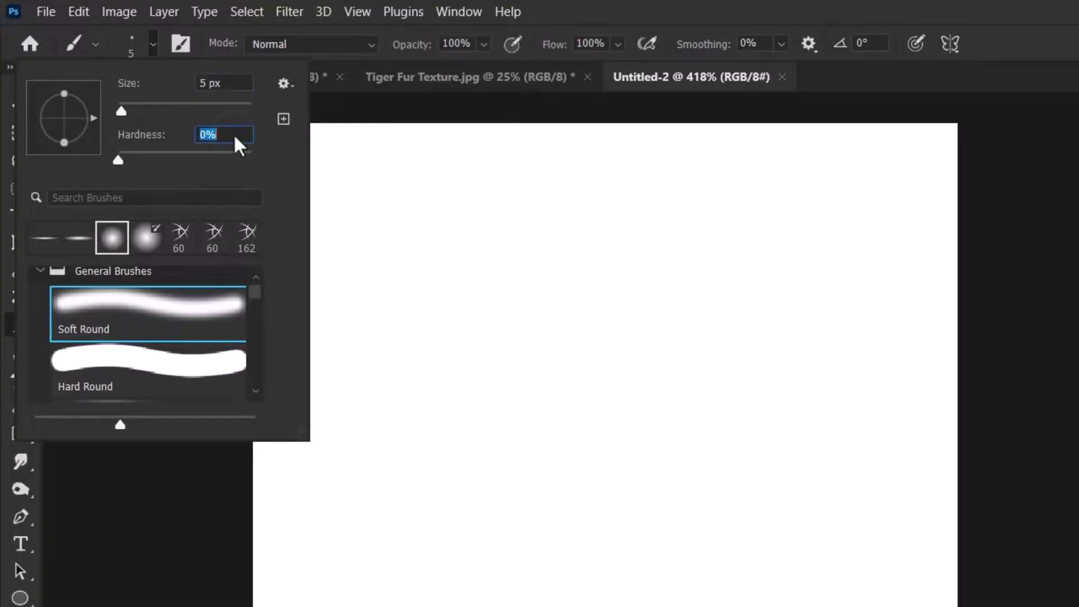
type("100")
key("Return")
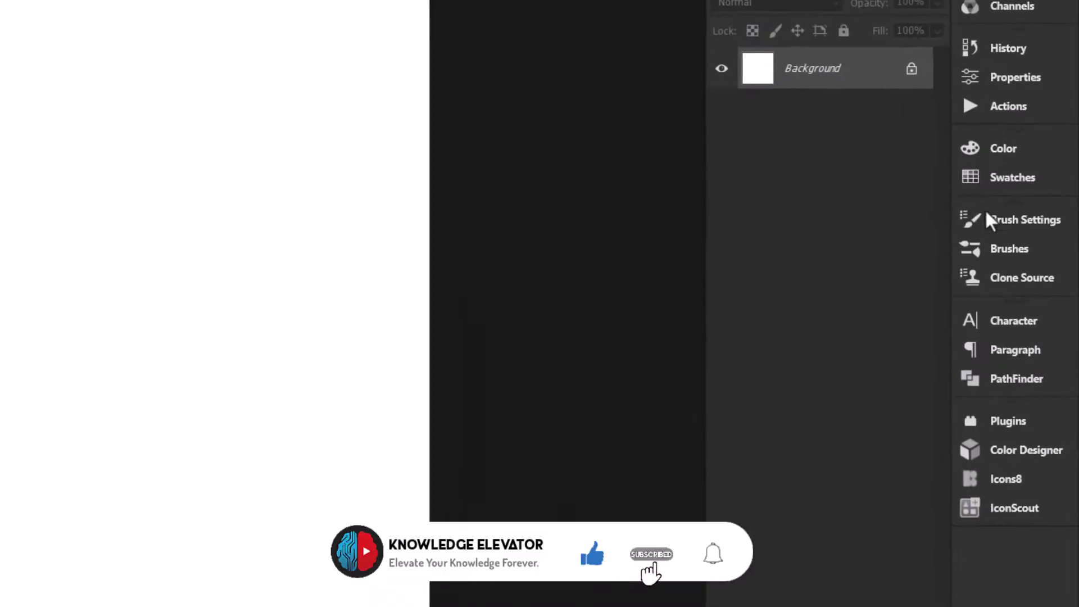
Set brush spacing to 1% and make size jitter follow Pen Pressure
left_click(988, 217)
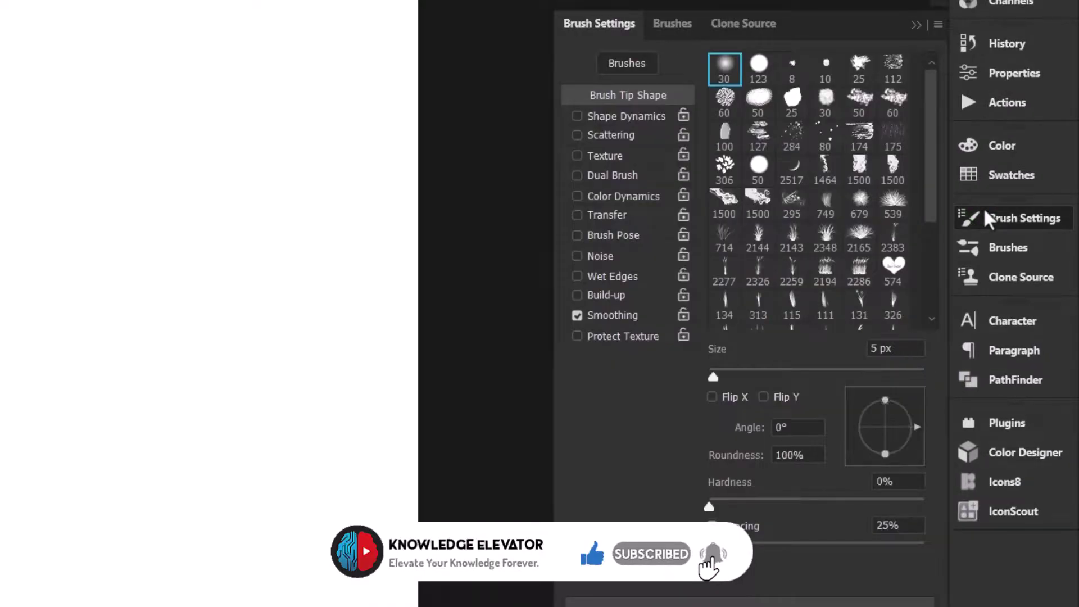
left_click_drag(728, 550, 693, 551)
left_click(599, 117)
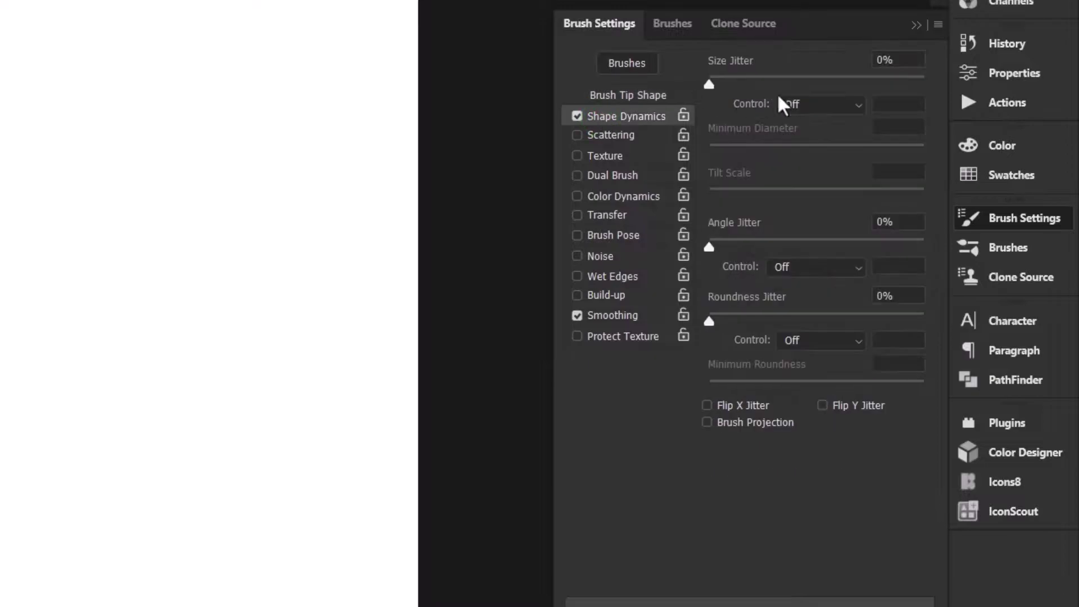
left_click(829, 104)
left_click(830, 152)
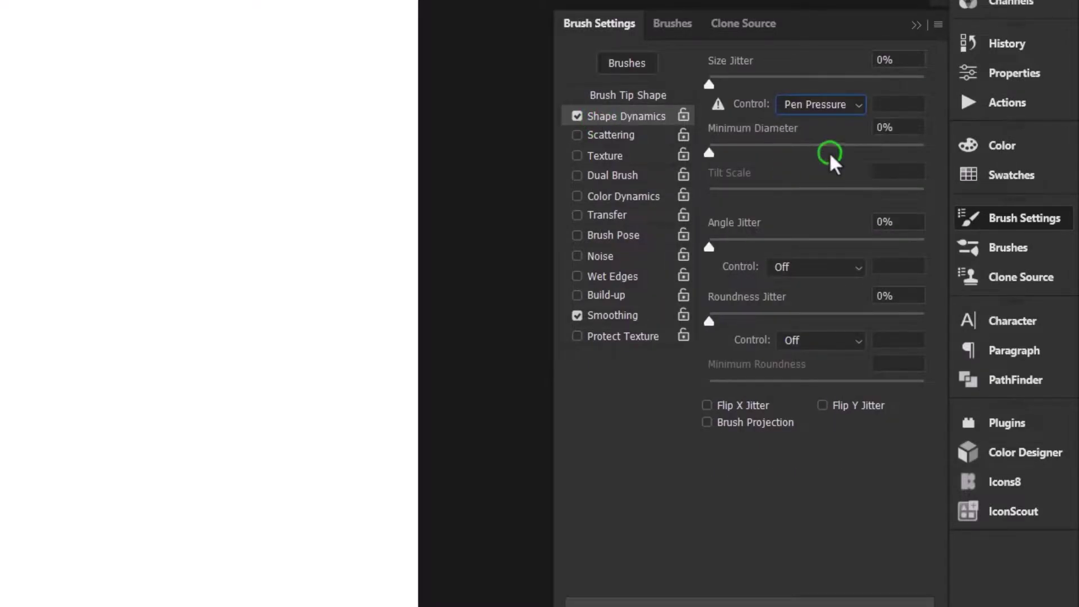
left_click(917, 24)
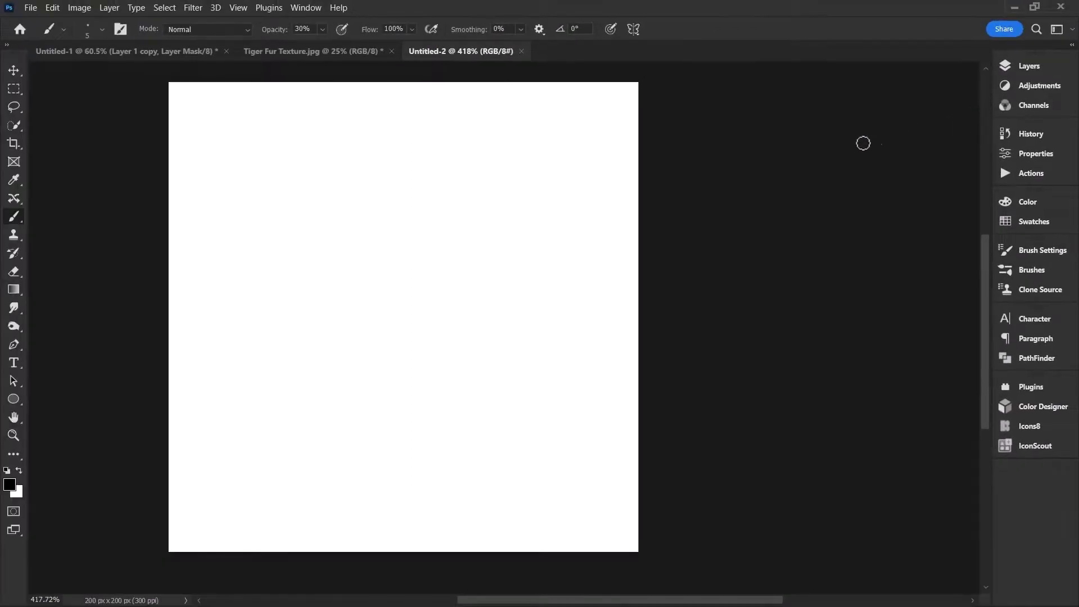
Draw a sweeping pen curve and stroke it with the brush
left_click(14, 344)
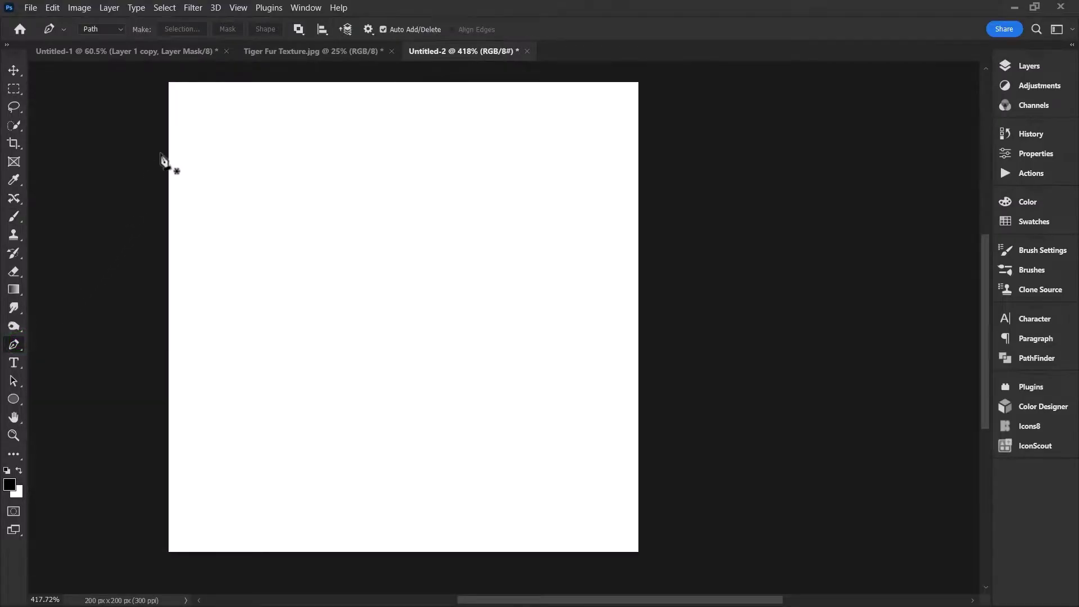
left_click_drag(588, 508, 515, 176)
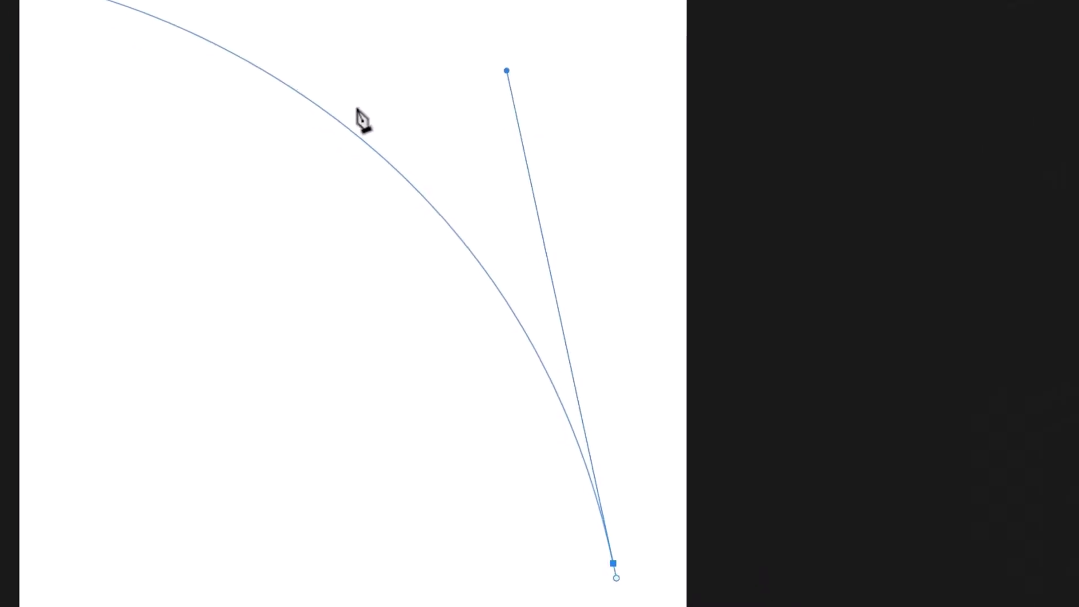
right_click(405, 190)
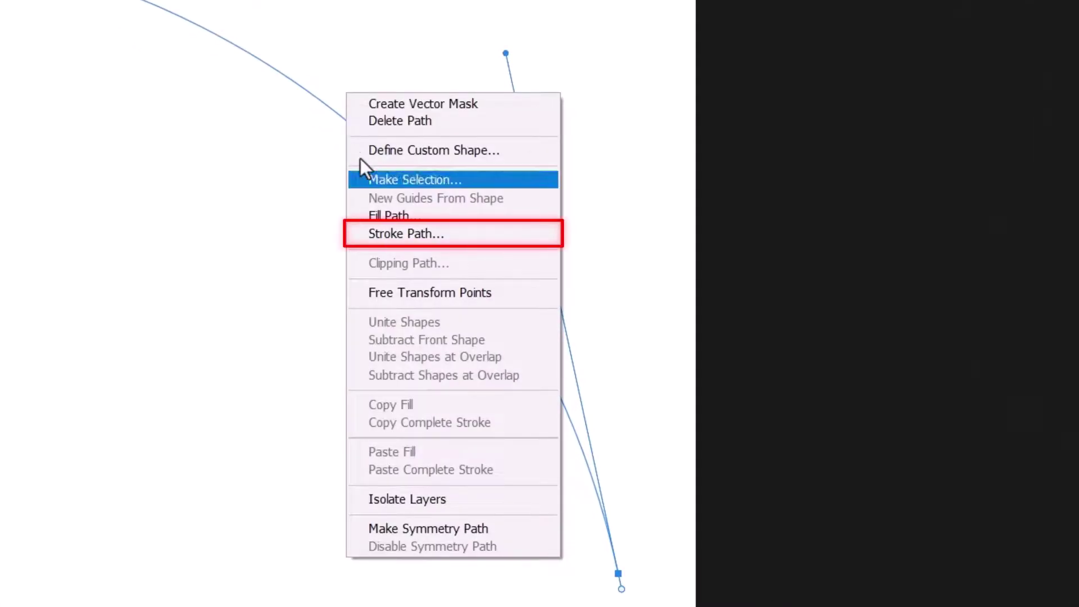
left_click(398, 235)
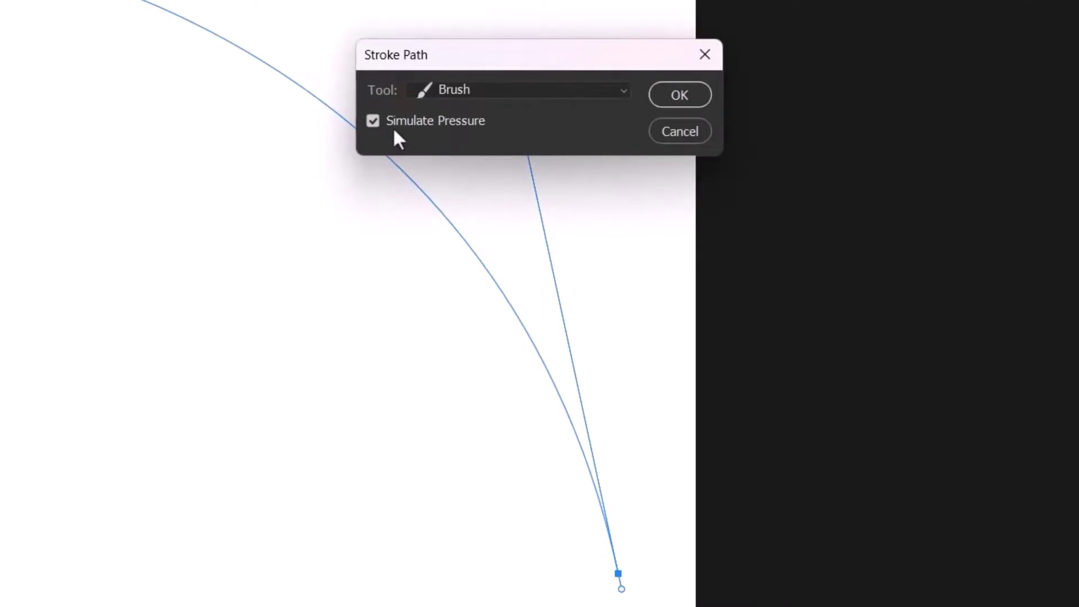
left_click(675, 95)
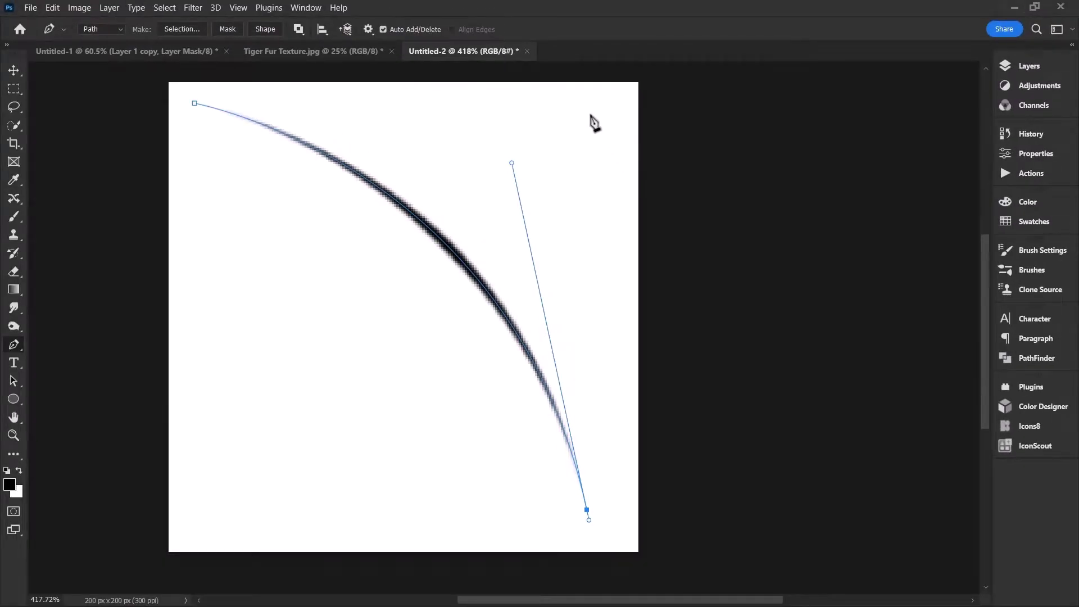
Draw a second curve crossing the first and stroke it with the brush
left_click_drag(209, 510, 280, 222)
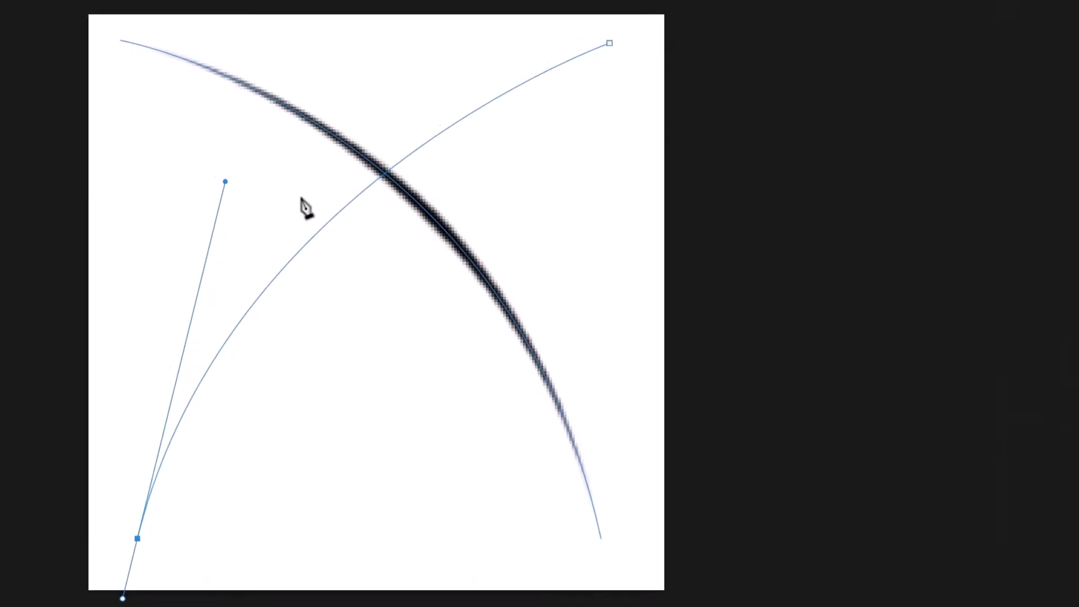
right_click(335, 225)
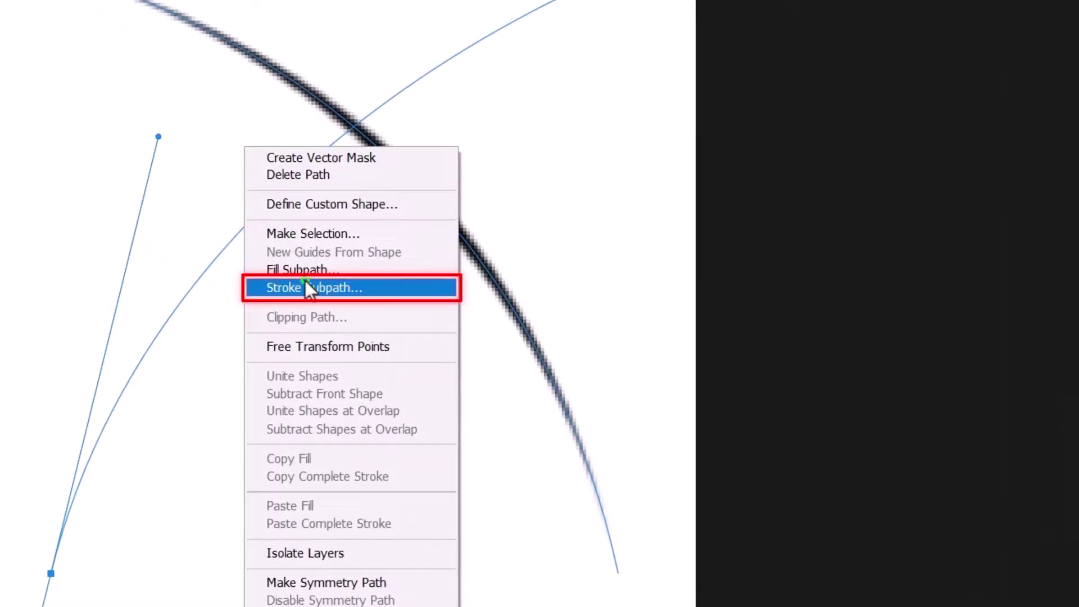
left_click(377, 316)
left_click(680, 95)
Draw and stroke further curves criss-crossing the canvas
left_click(598, 245)
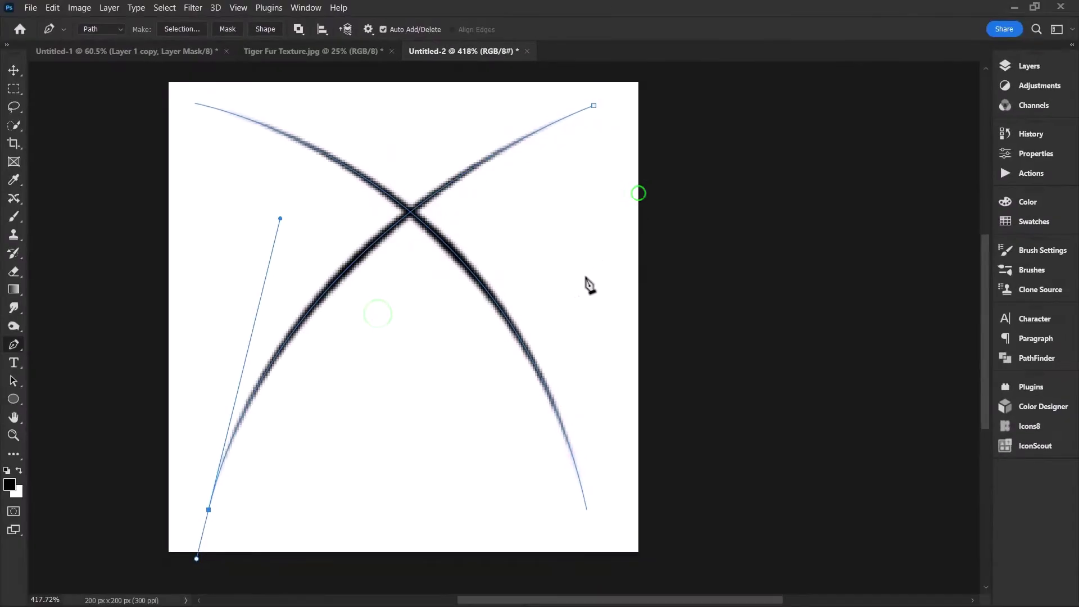
left_click_drag(224, 325, 206, 301)
left_click_drag(244, 347, 389, 438)
left_click(612, 189)
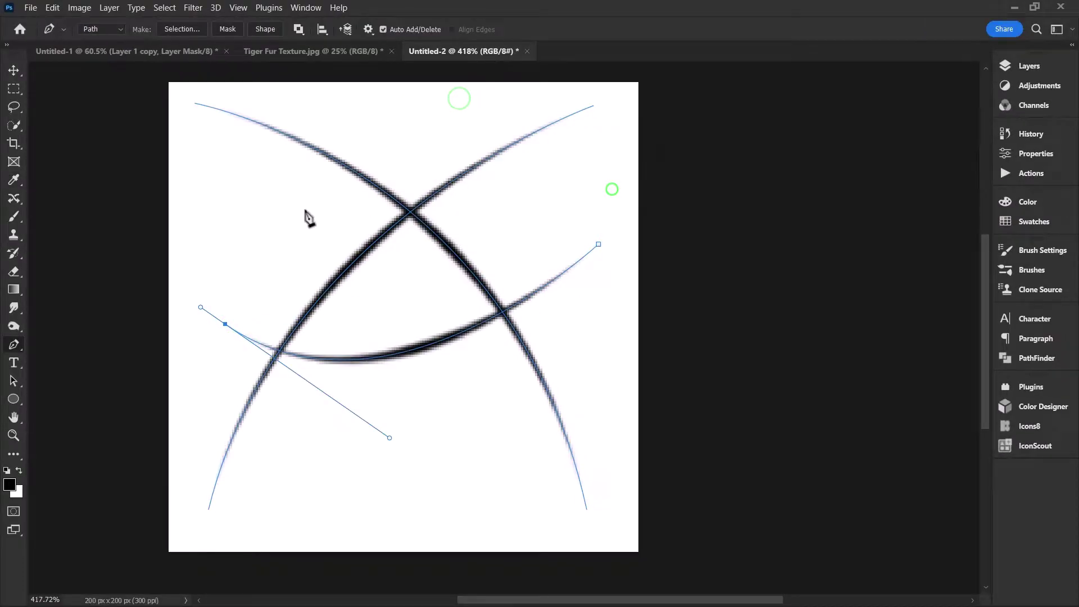
left_click(366, 105)
left_click_drag(456, 487, 624, 593)
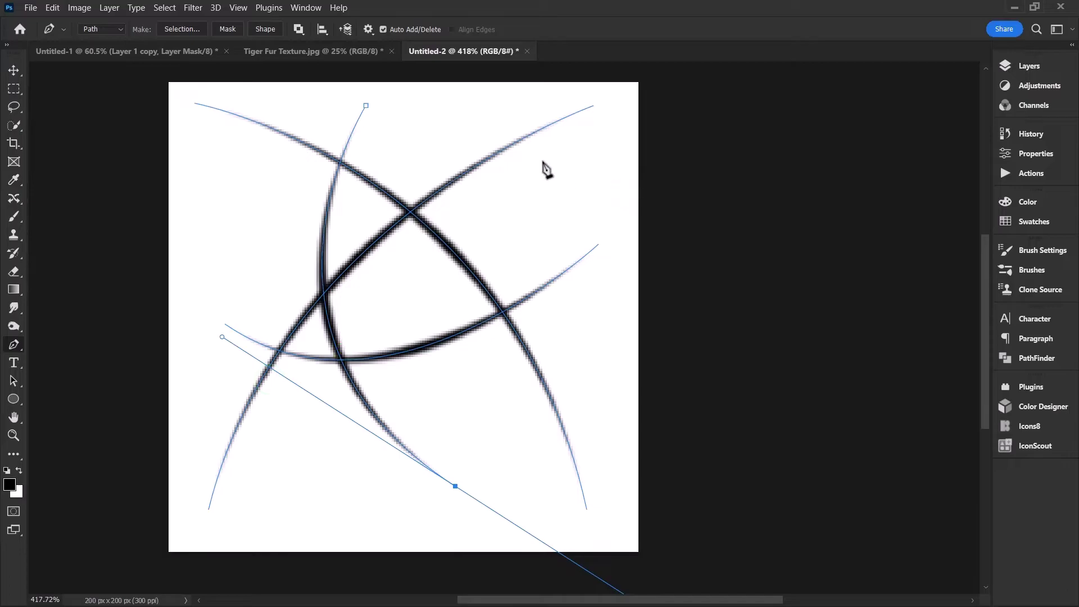
mouse_move(388, 478)
left_mouse_down()
mouse_move(441, 410)
mouse_move(456, 476)
left_mouse_up()
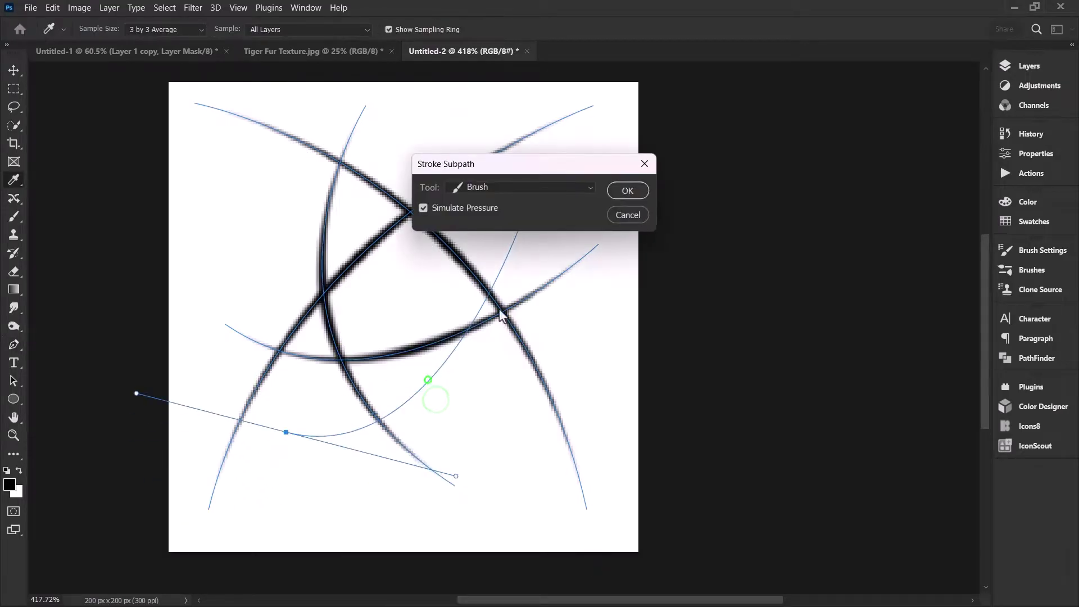
left_click(621, 187)
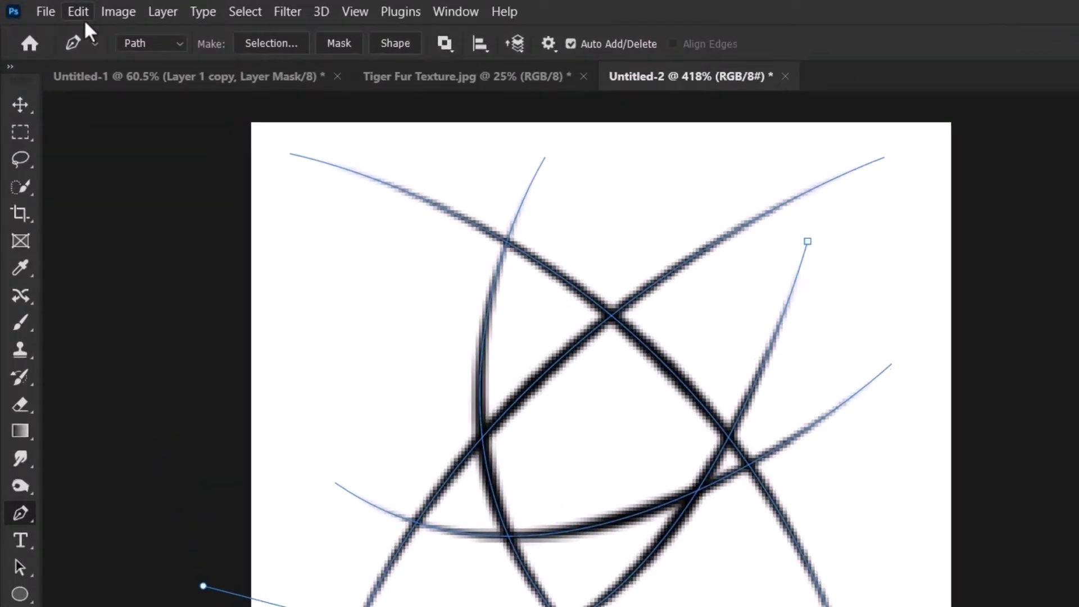
Define the strokes as a brush preset named Fur, then close Untitled-2 without saving
left_click(52, 7)
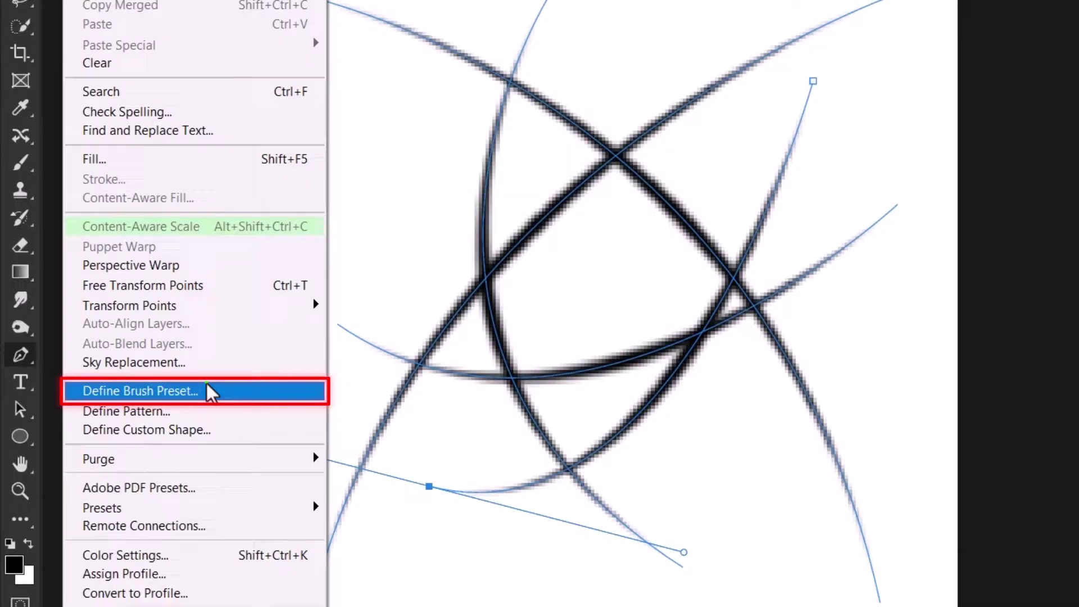
left_click(206, 389)
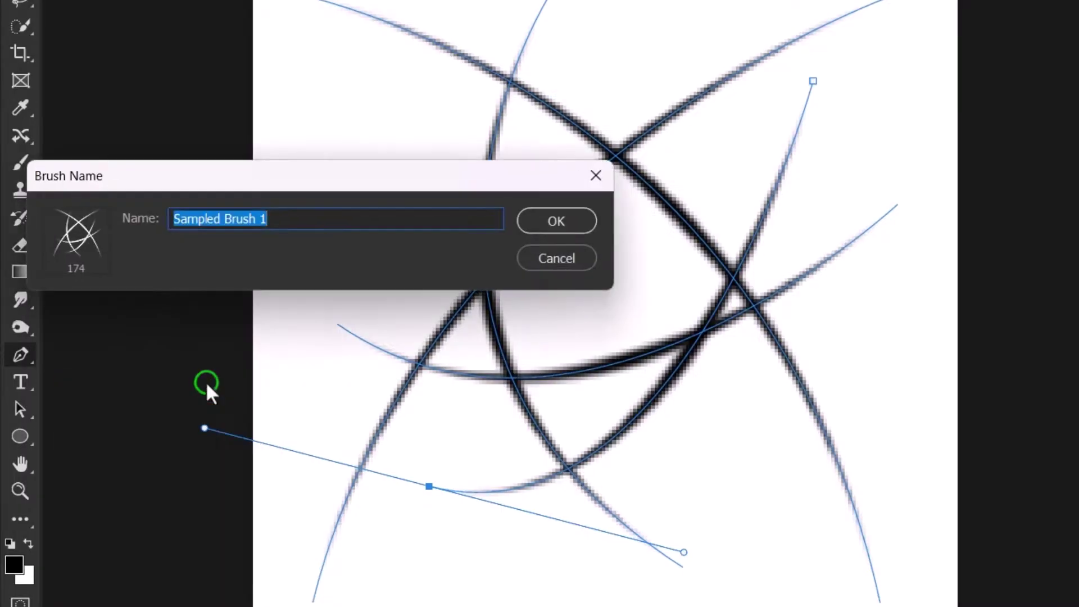
type("Fur")
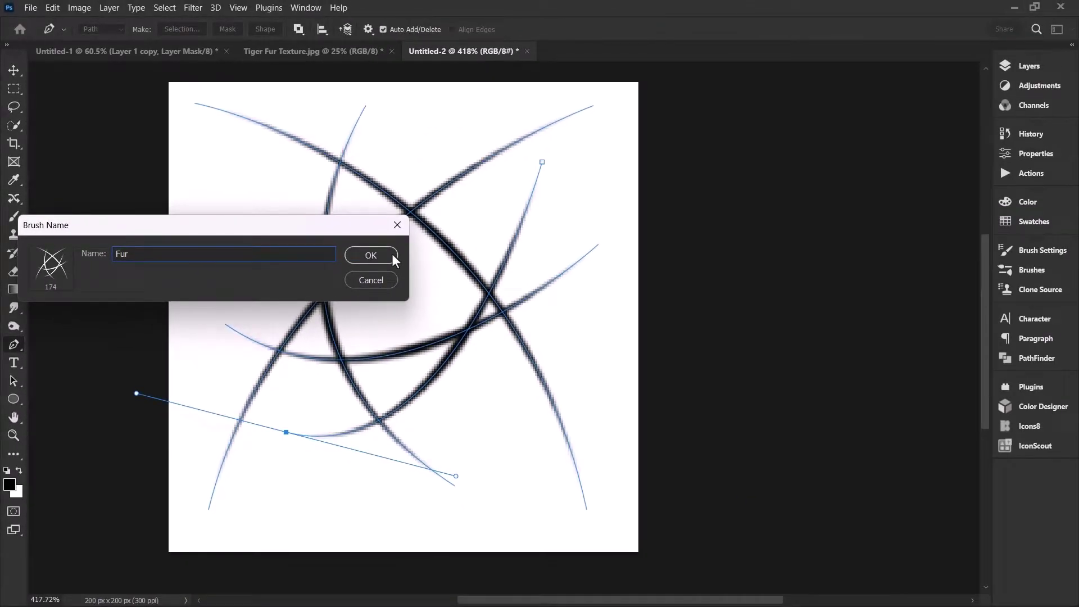
left_click(392, 254)
key("b")
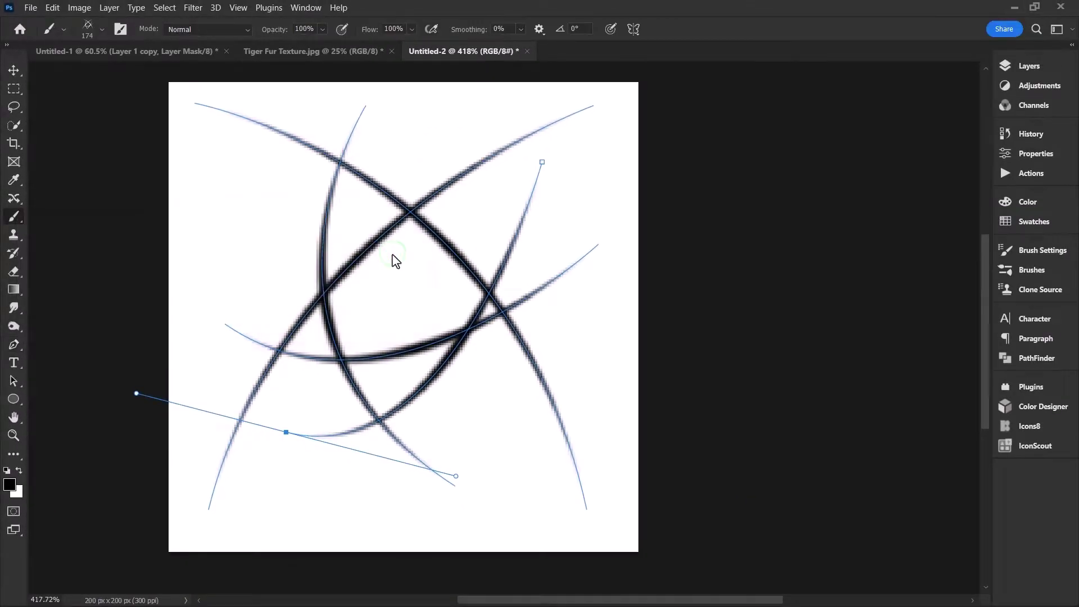
left_click(526, 52)
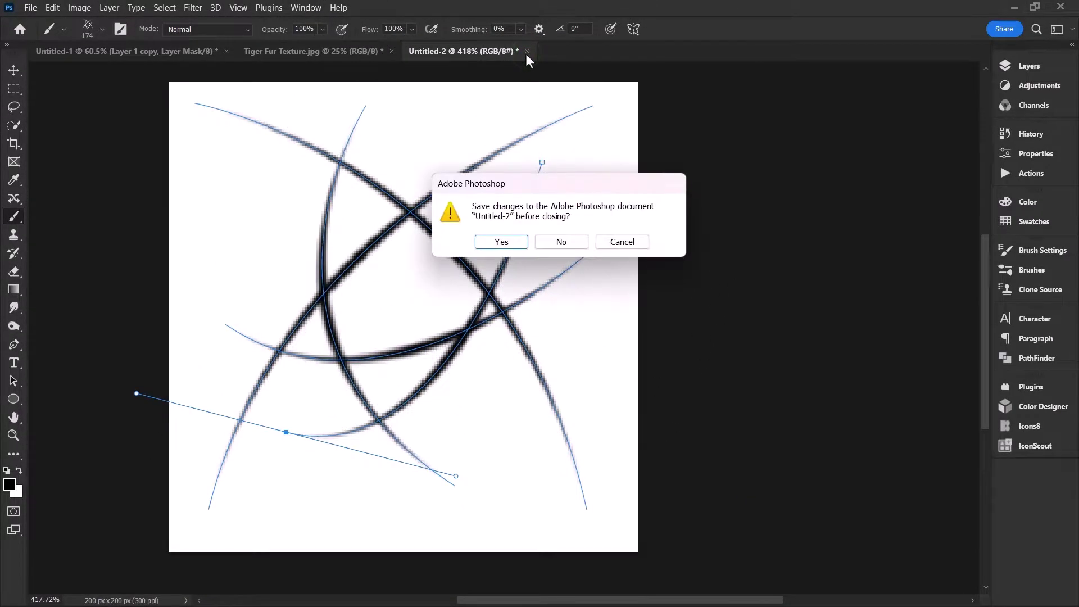
left_click(561, 245)
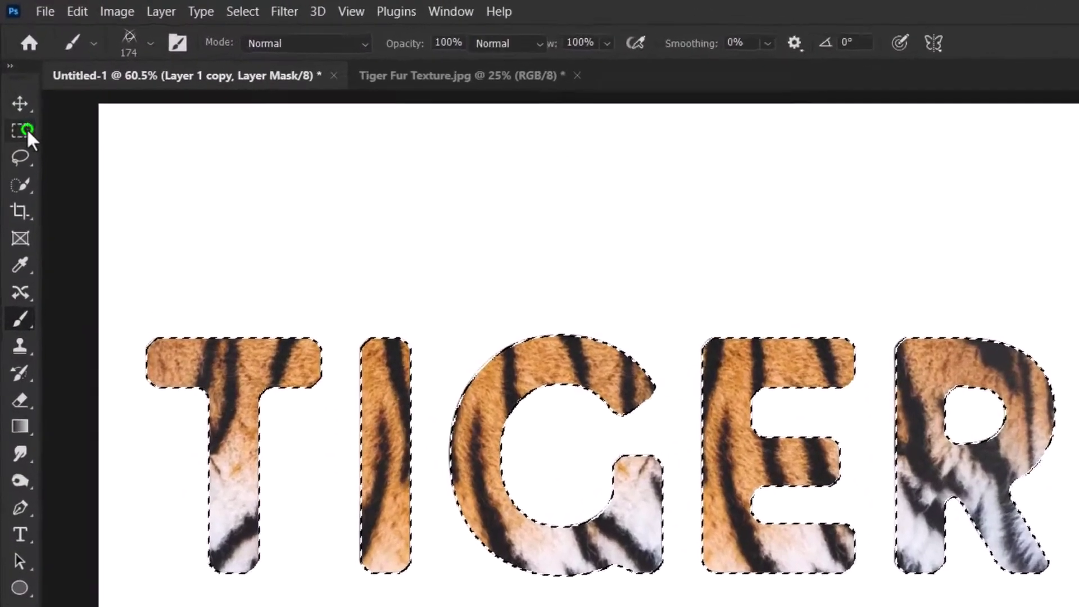
Convert the TIGER letter selection into a work path at 1.0 px tolerance
left_click(14, 89)
right_click(342, 200)
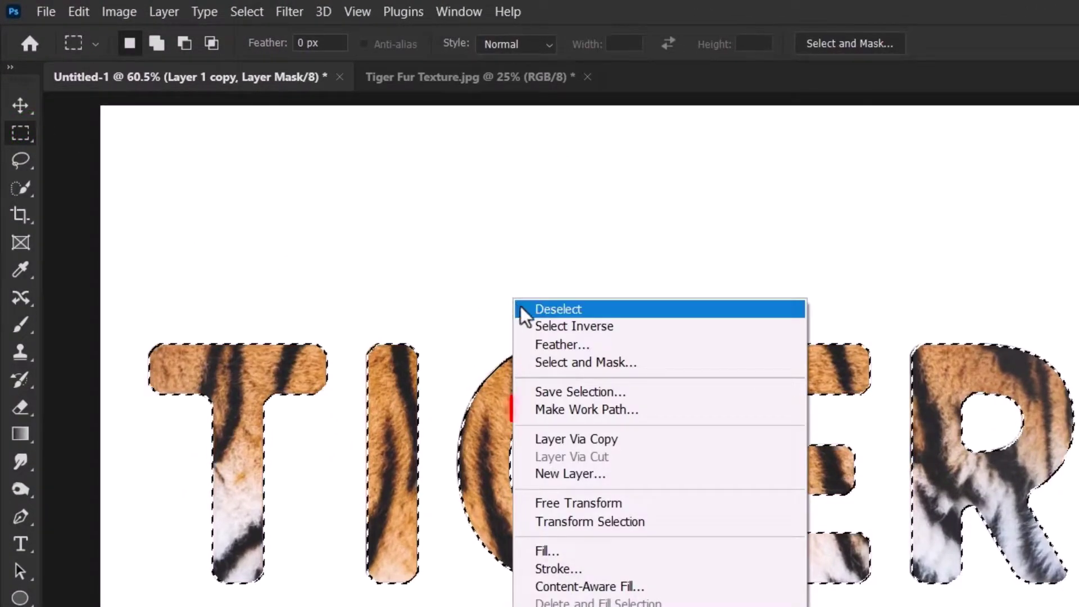
left_click(559, 409)
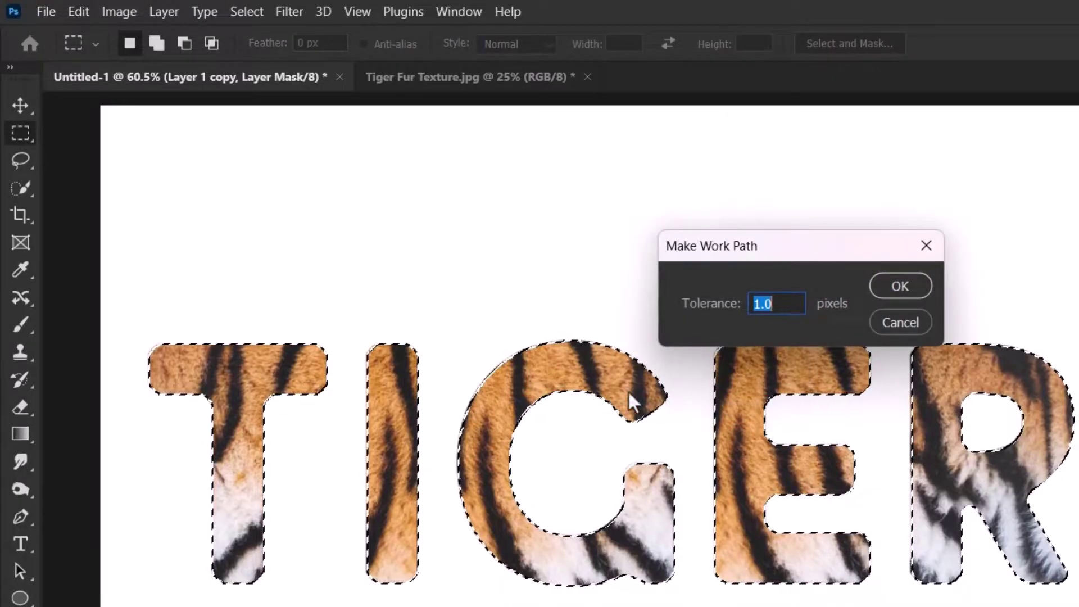
left_click(895, 284)
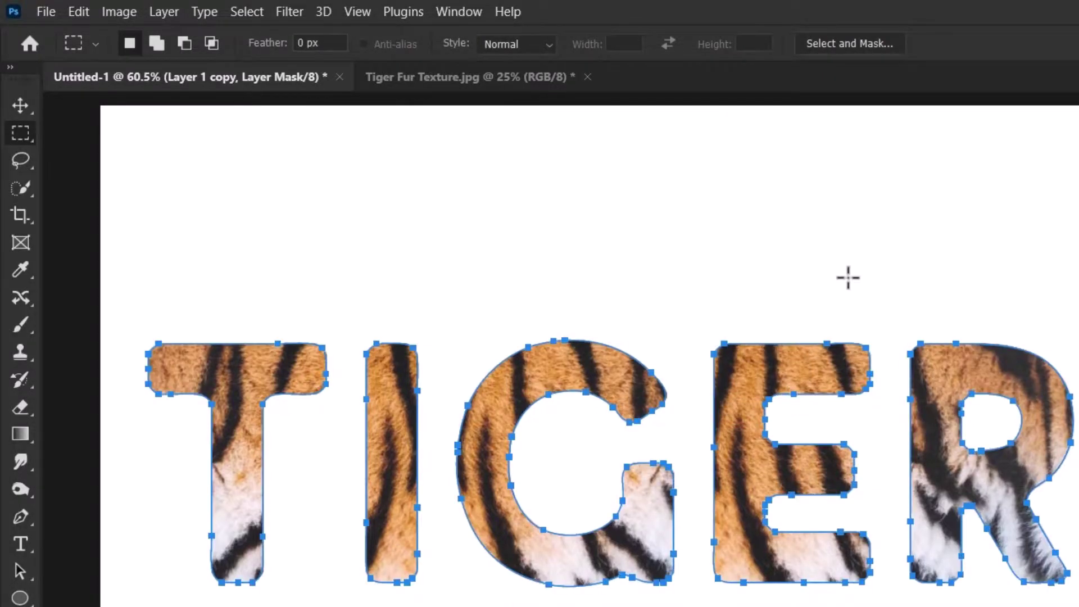
left_click(20, 325)
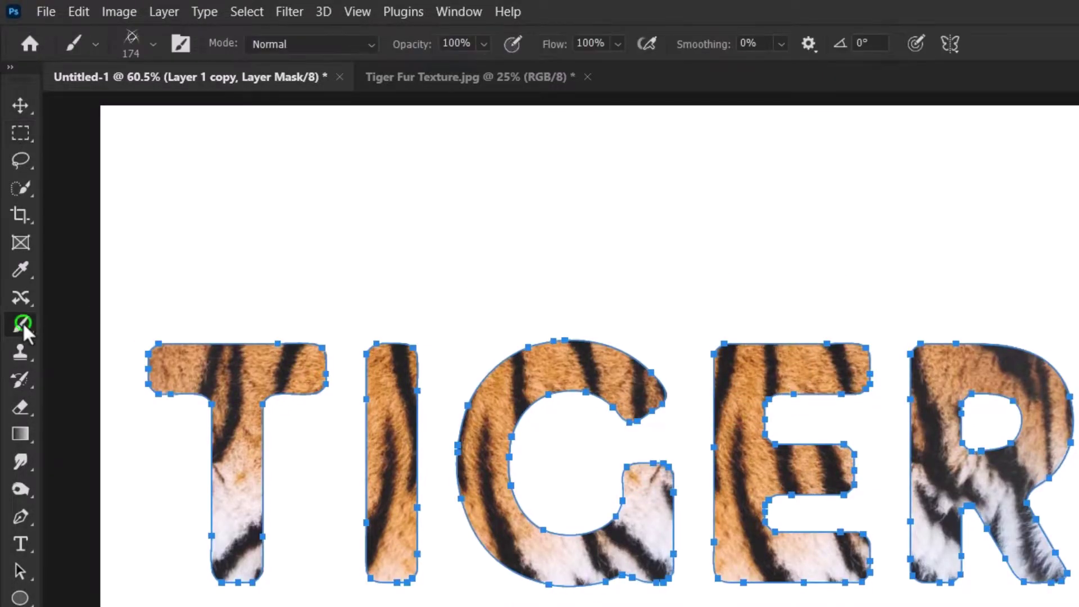
Set the brush size to 60 px
left_click(153, 43)
double_click(211, 84)
type("60")
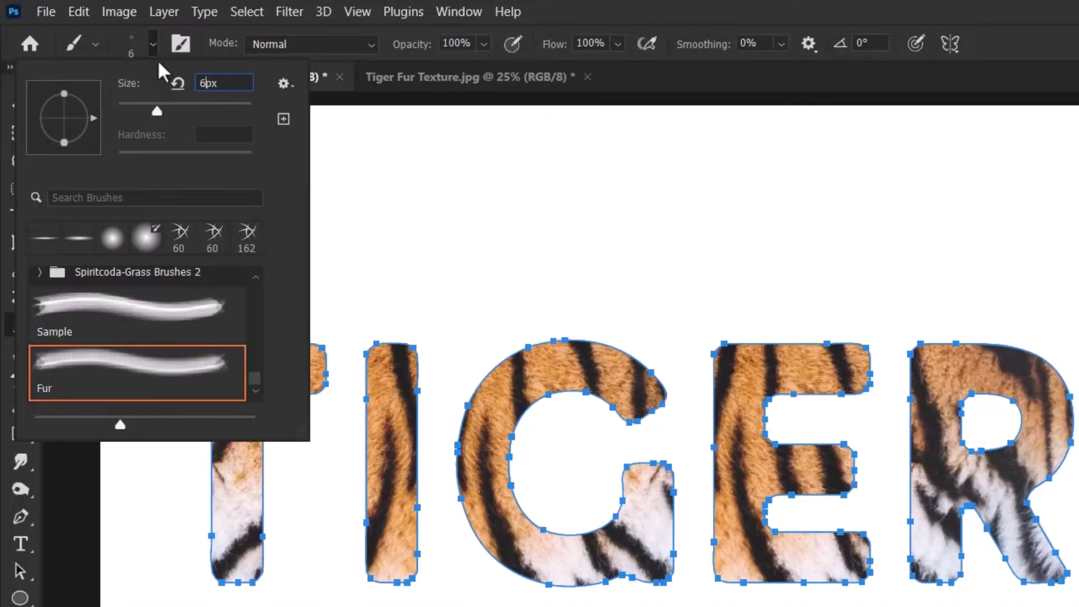
key("Return")
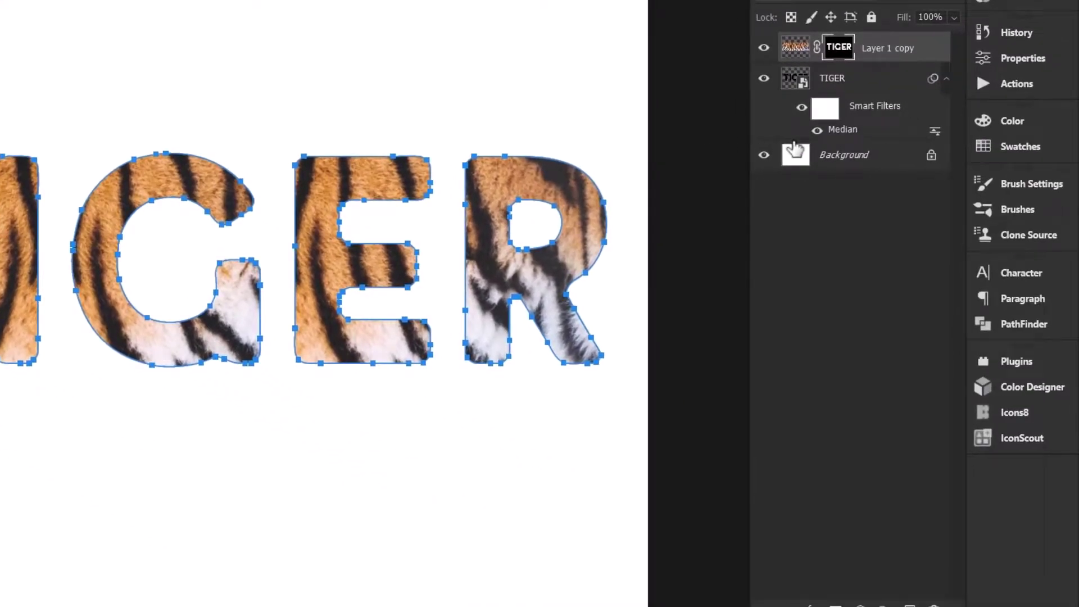
Set brush spacing to 1% and size, angle and roundness jitter to 100%
left_click(1037, 180)
left_click(691, 78)
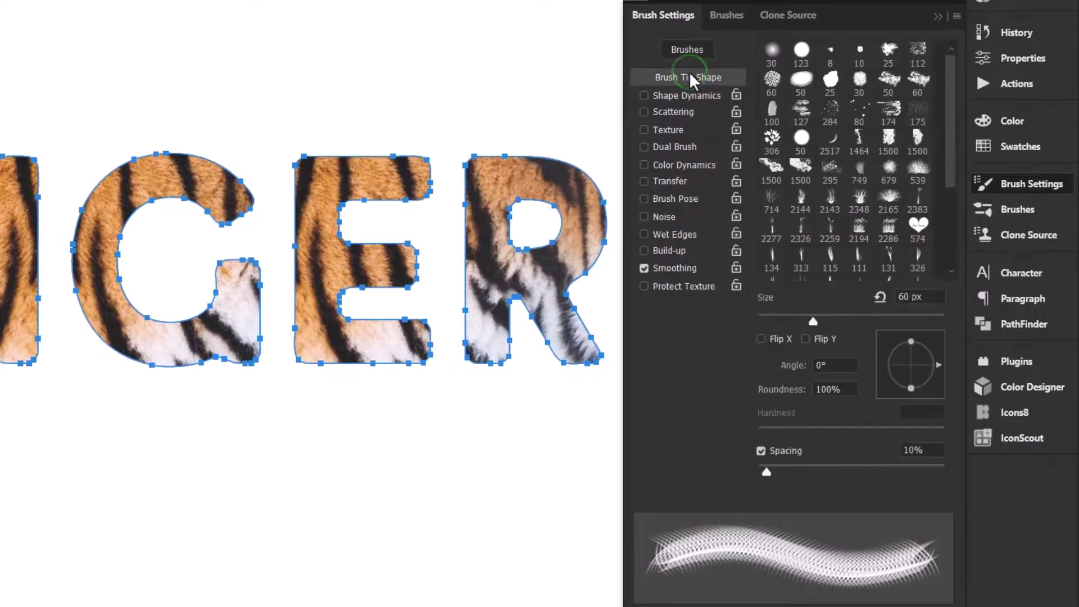
left_click_drag(767, 472, 741, 472)
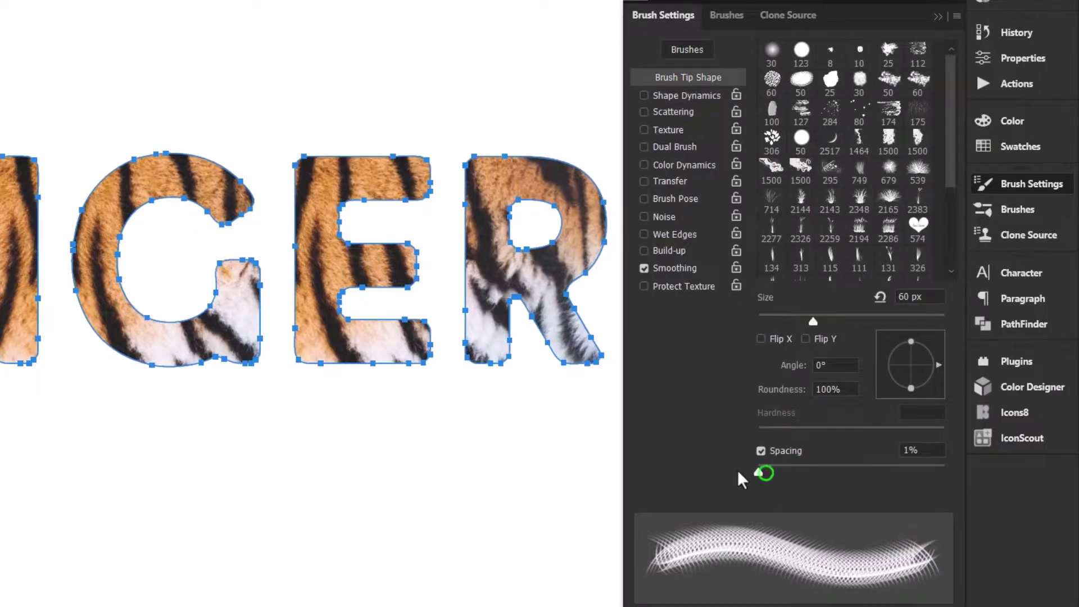
left_click(679, 97)
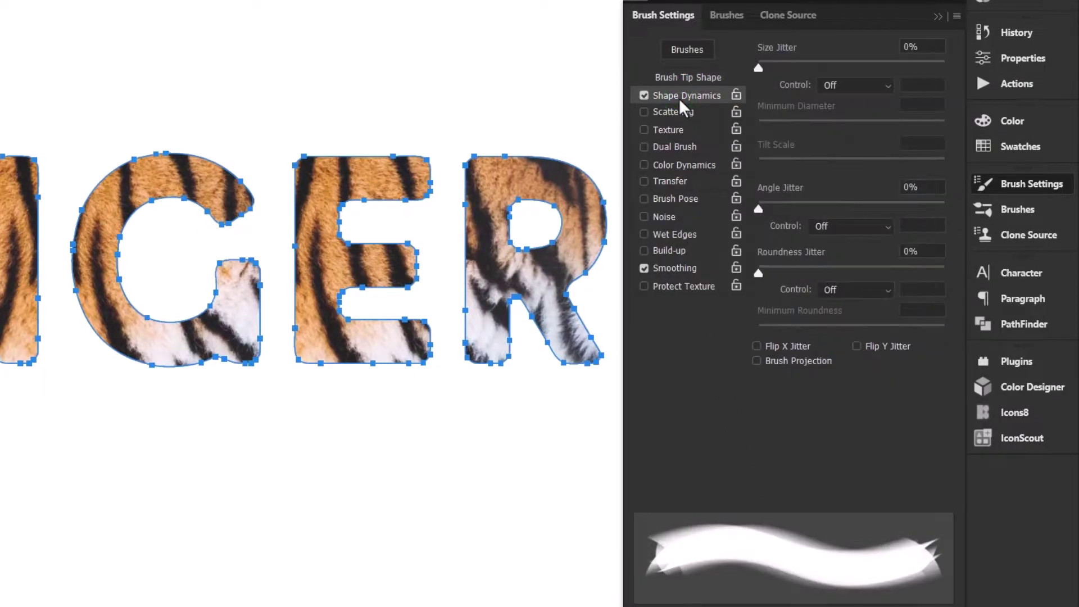
left_click_drag(758, 67, 945, 68)
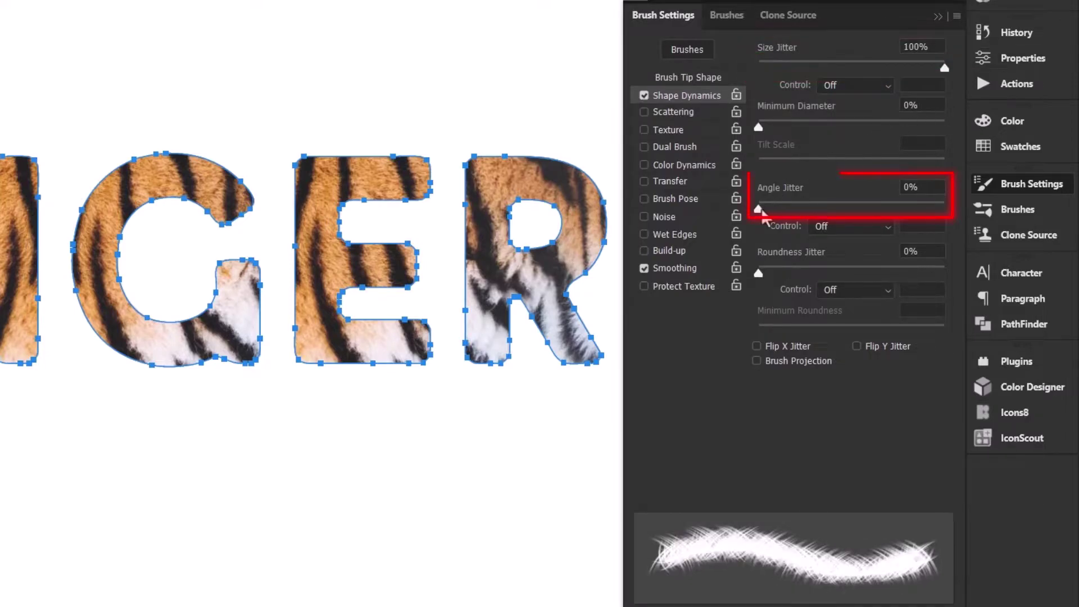
mouse_move(759, 209)
left_mouse_down()
mouse_move(815, 219)
mouse_move(946, 210)
left_mouse_up()
left_click_drag(760, 272, 957, 267)
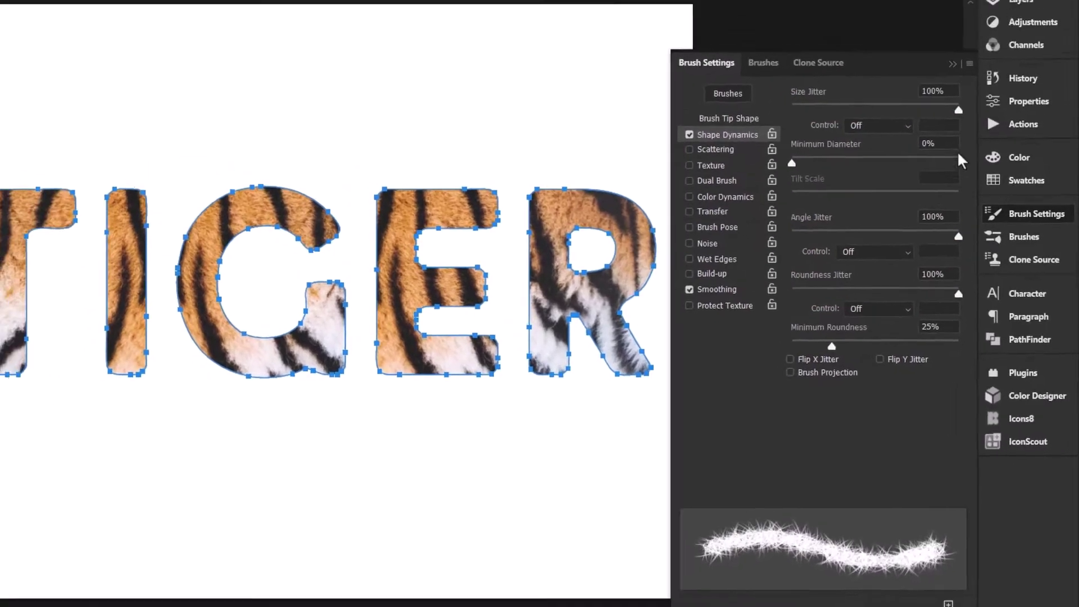
left_click(938, 16)
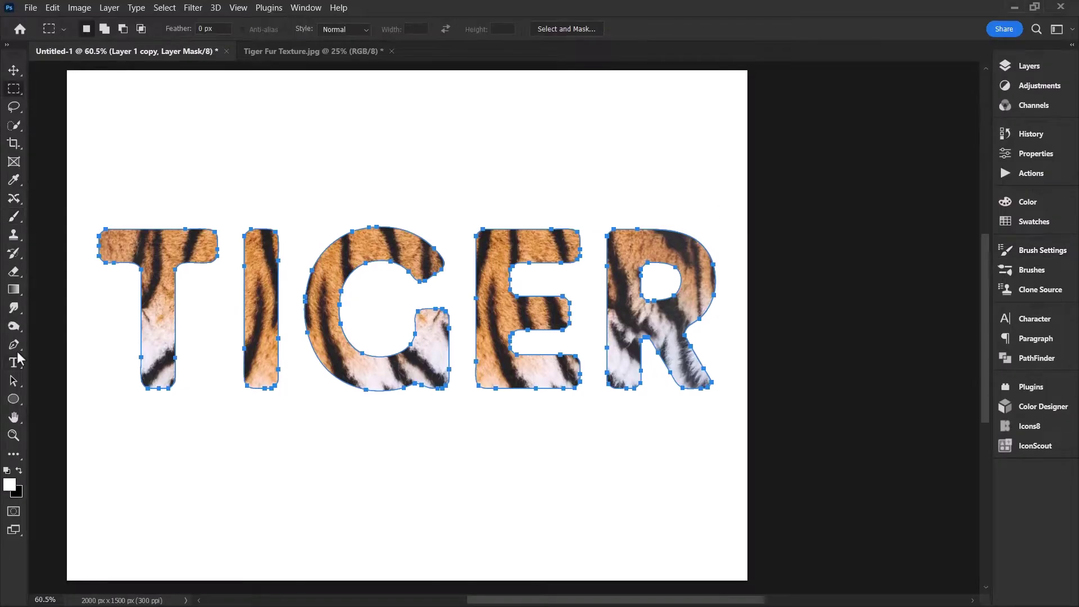
Stroke the TIGER letter path with the fur brush, with Simulate Pressure on
left_click(13, 345)
right_click(300, 179)
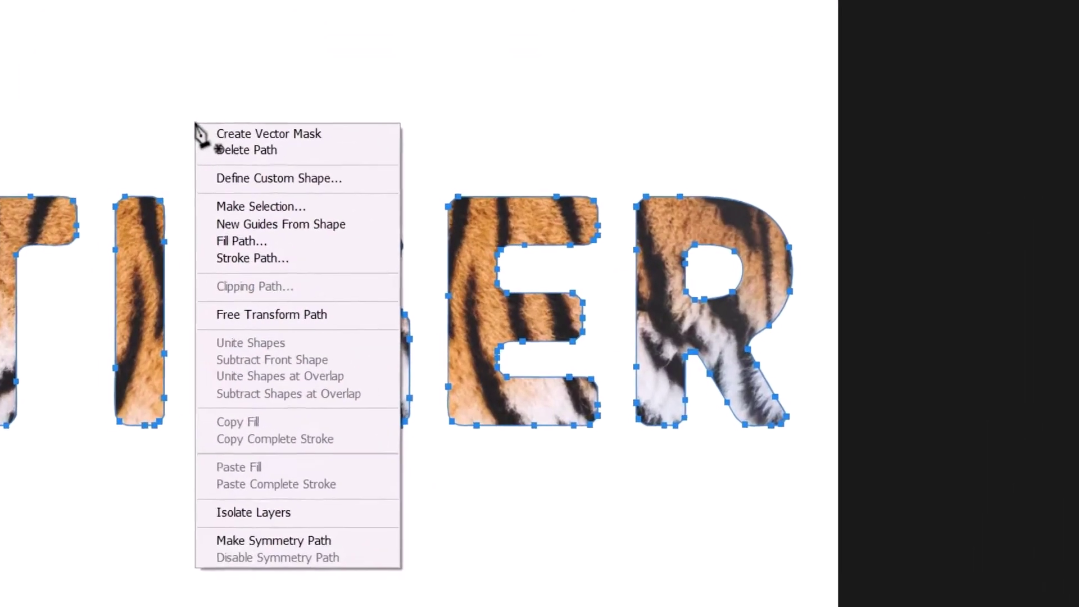
left_click(340, 272)
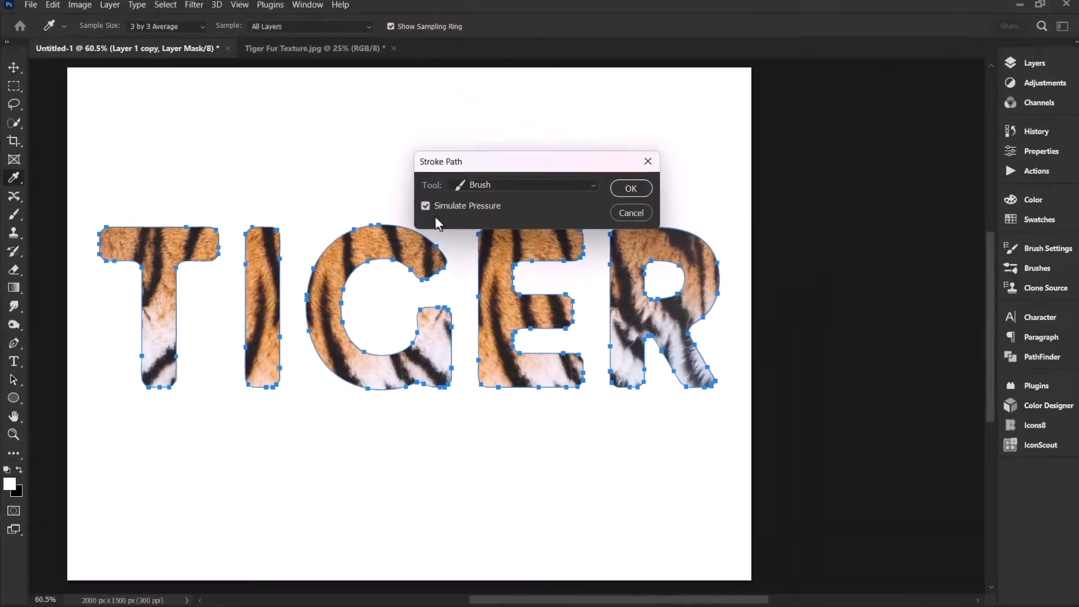
left_click(628, 191)
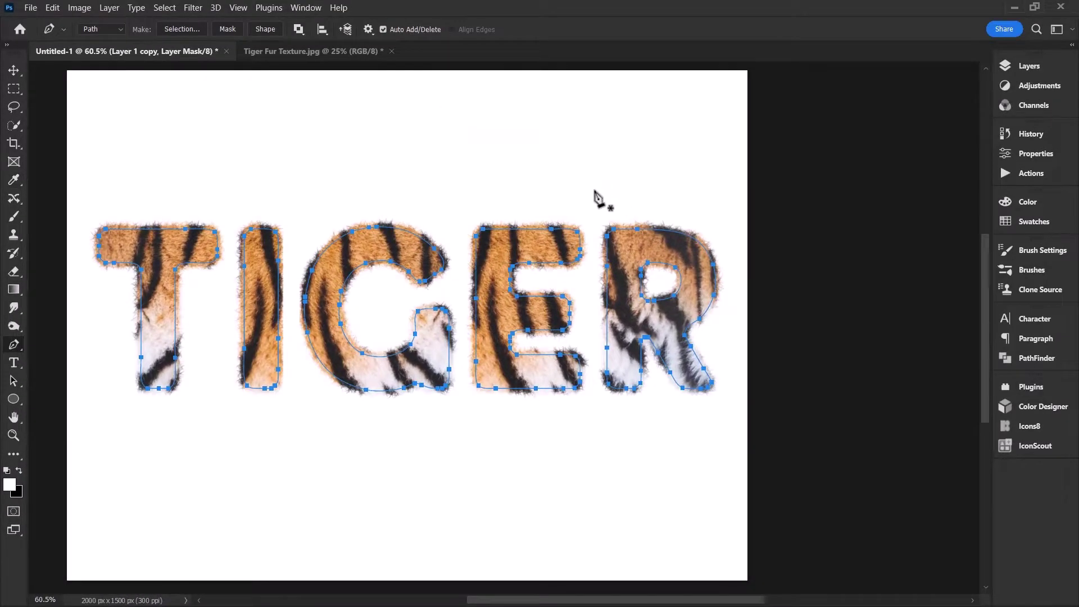
Delete the work path
right_click(385, 171)
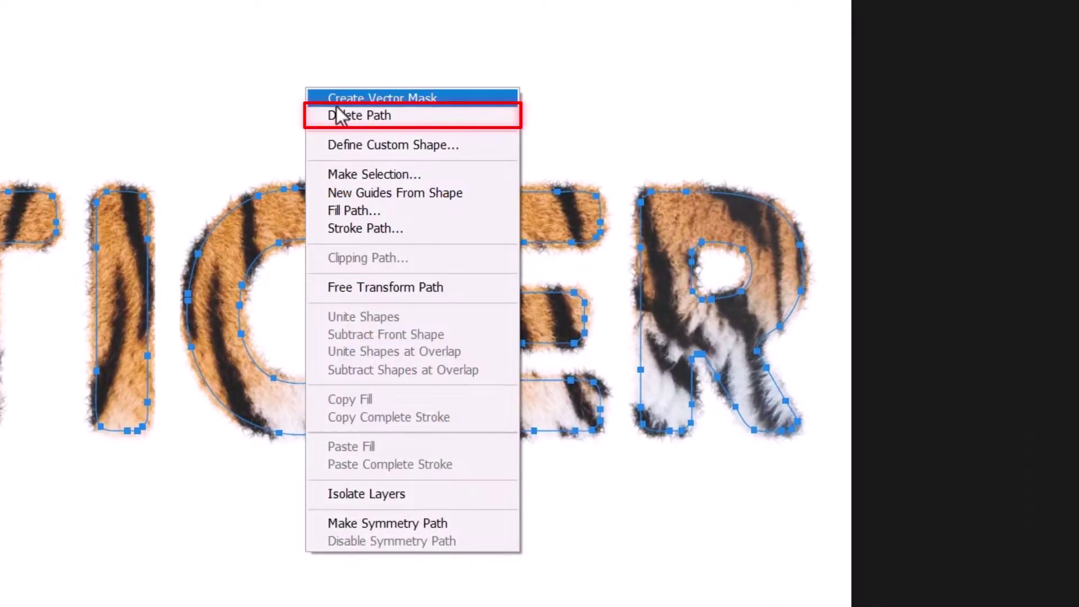
left_click(344, 115)
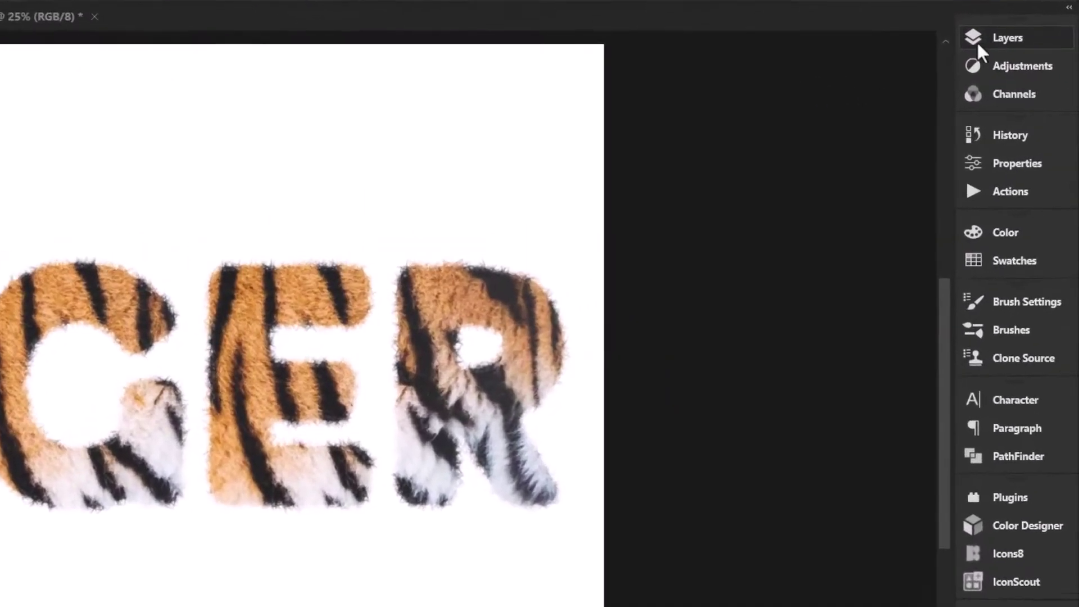
left_click(1019, 66)
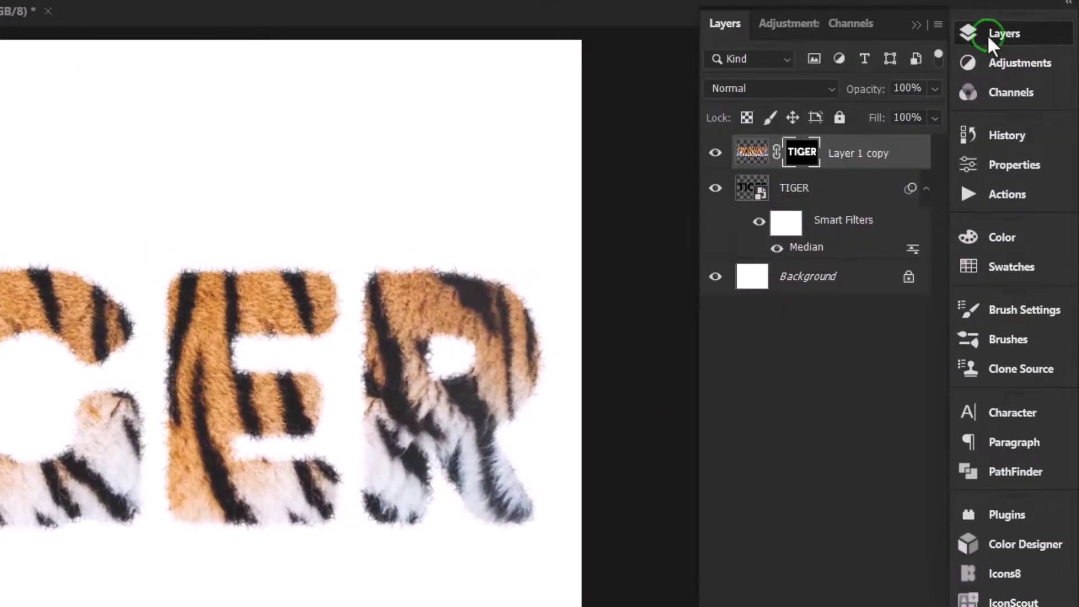
Add Bevel & Emboss to Layer 1 copy with depth 500%, size 50 px and soften 16
double_click(892, 150)
left_click(398, 191)
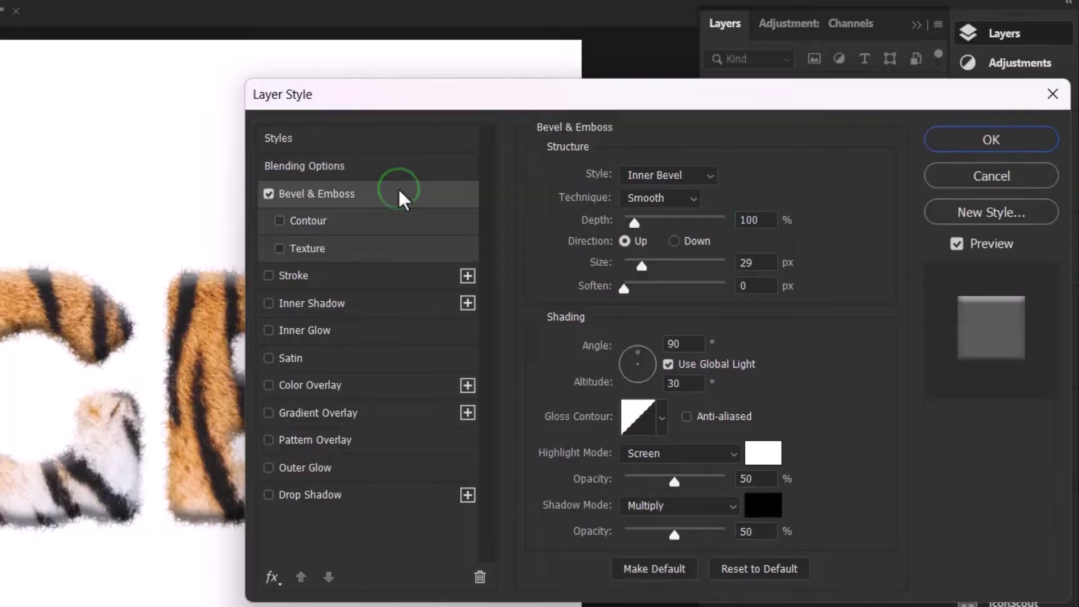
double_click(751, 220)
type("500")
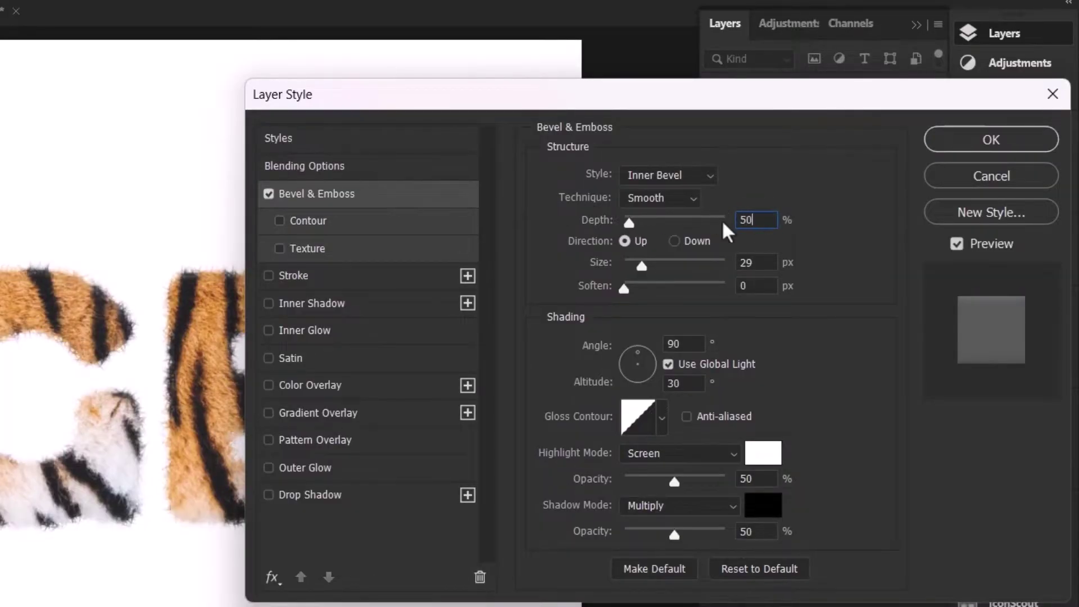
double_click(758, 262)
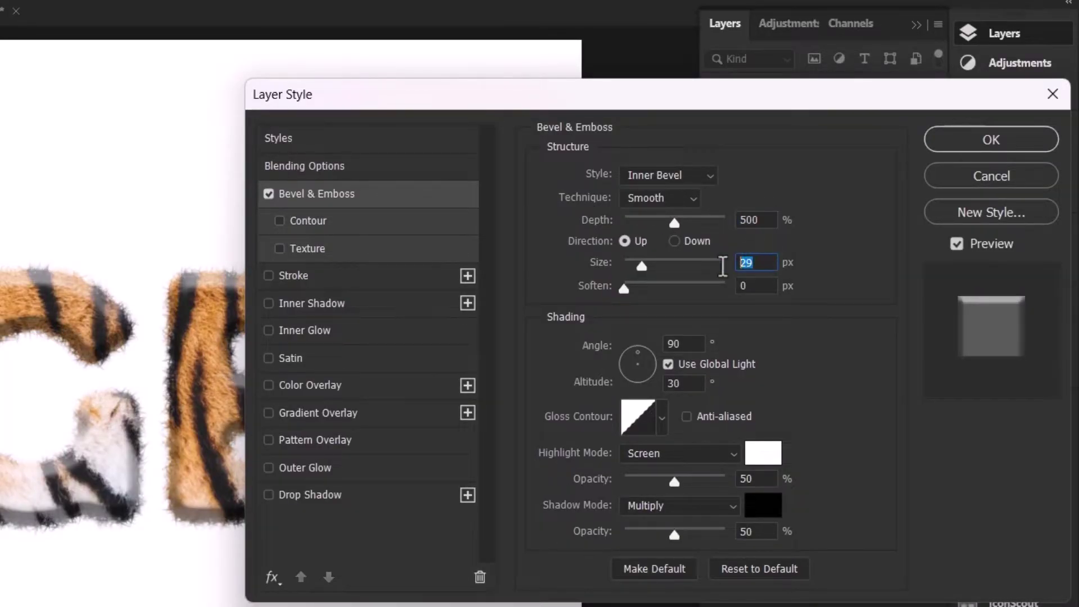
type("50")
left_click(759, 286)
type("16")
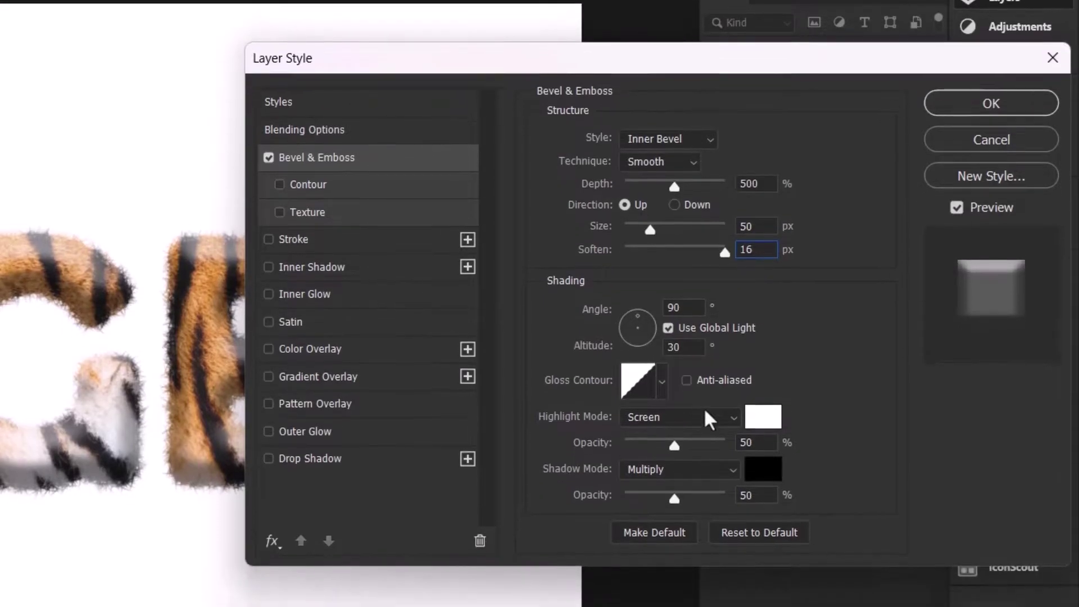
Set bevel highlight and shadow modes to Soft Light, with opacities of about 50% and 60%
left_click(700, 454)
left_click(675, 498)
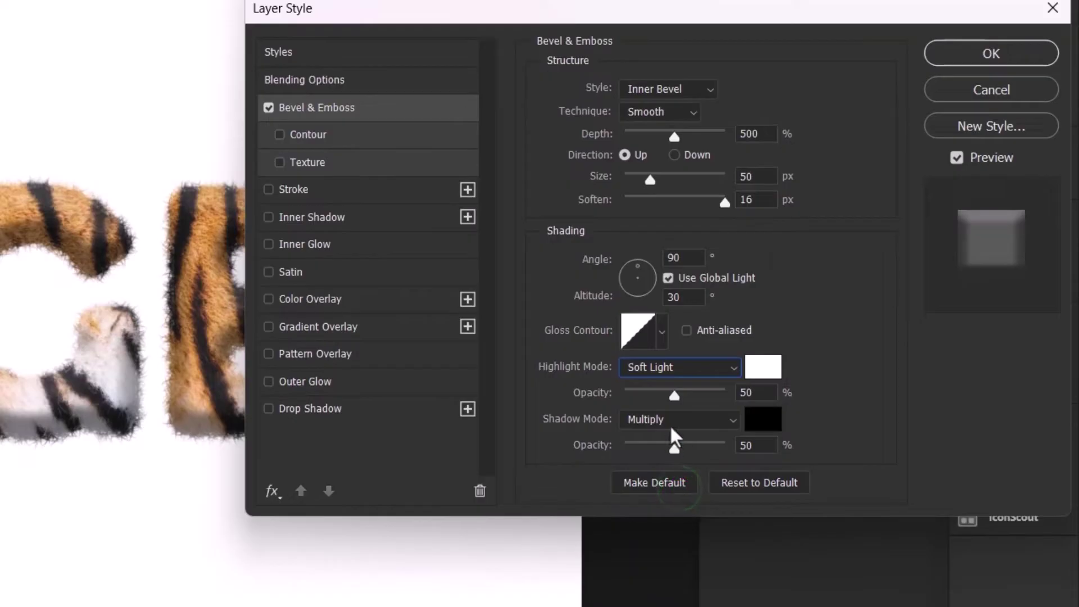
left_click(670, 419)
left_click(669, 499)
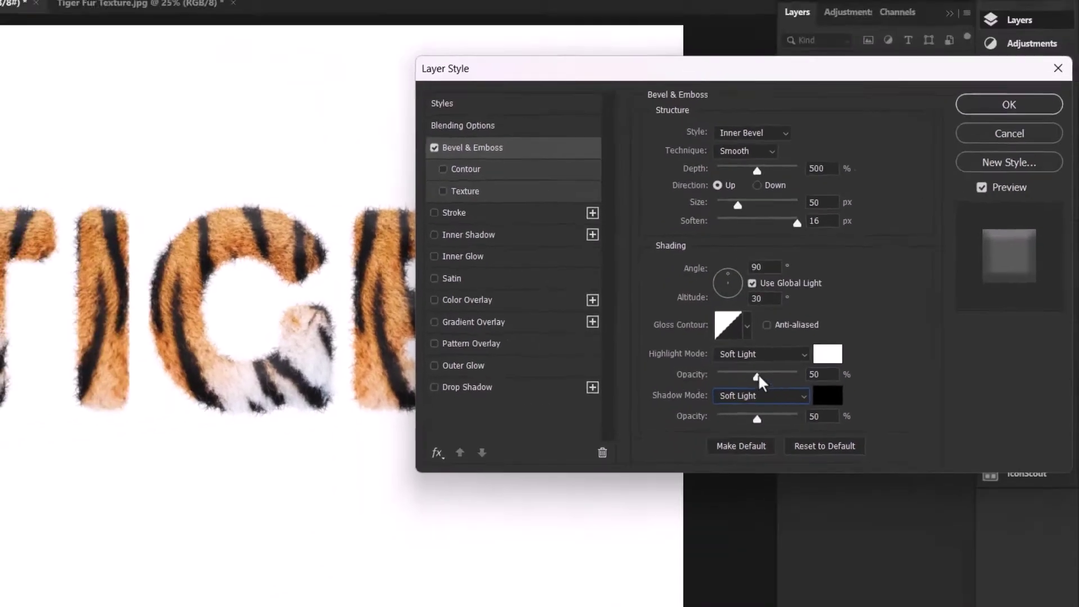
left_click_drag(674, 392, 607, 401)
left_click_drag(765, 367, 802, 363)
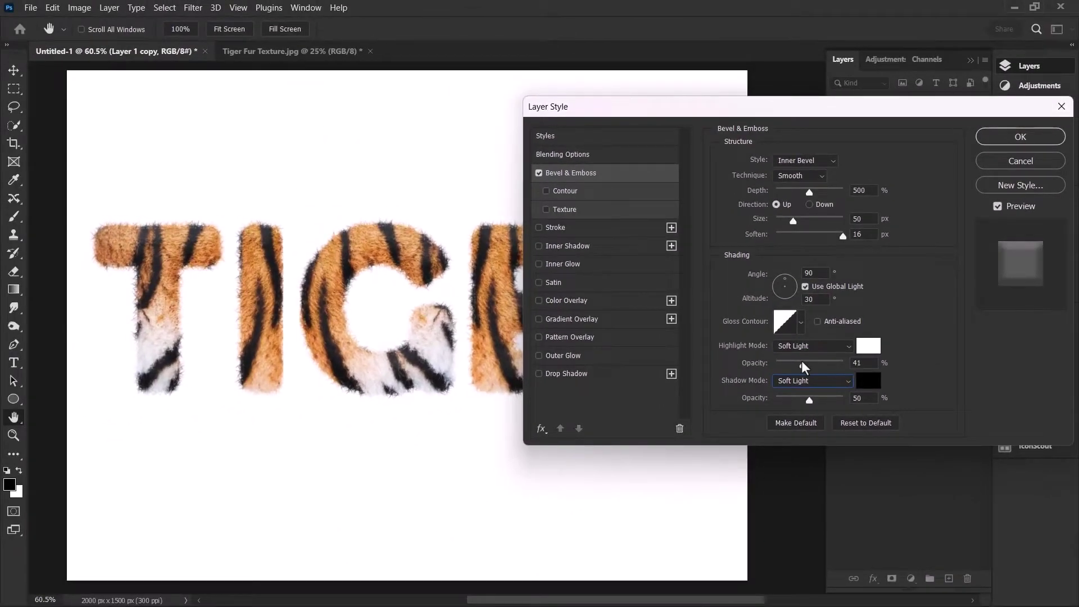
mouse_move(811, 401)
left_mouse_down()
mouse_move(798, 401)
mouse_move(826, 400)
mouse_move(796, 400)
mouse_move(812, 399)
left_mouse_up()
left_click(868, 398)
key("Up")
Toggle the bevel on and off to compare the fur with and without it
left_click(998, 207)
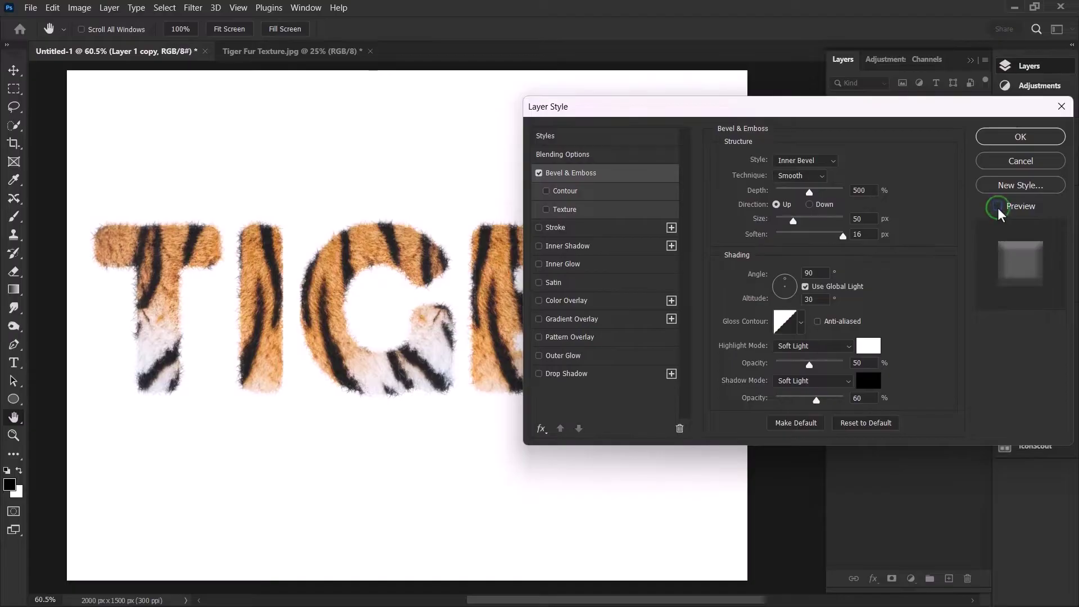
left_click(997, 207)
left_click(998, 207)
left_click(998, 207)
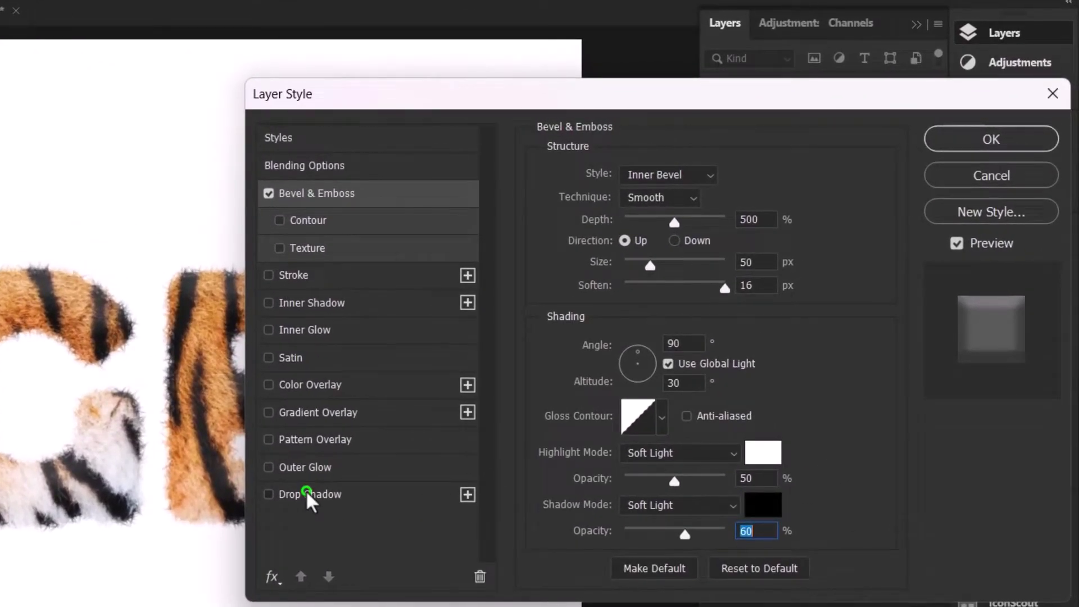
Enable Drop Shadow at 20% opacity, 20 px distance and 20 px size, and confirm the style
left_click(306, 492)
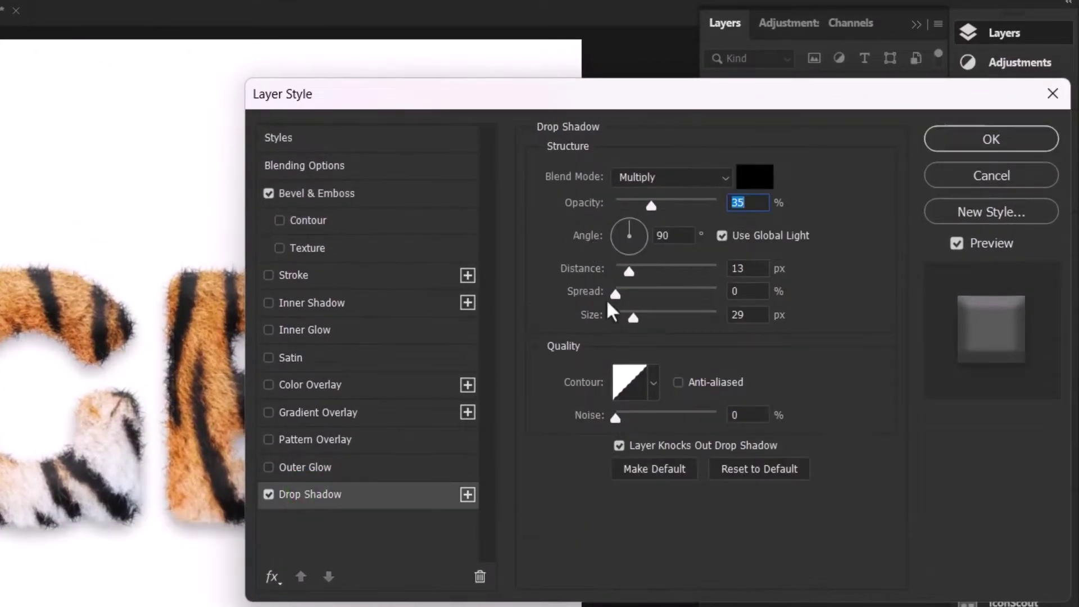
left_click(754, 204)
left_click(754, 269)
type("20")
left_click(754, 311)
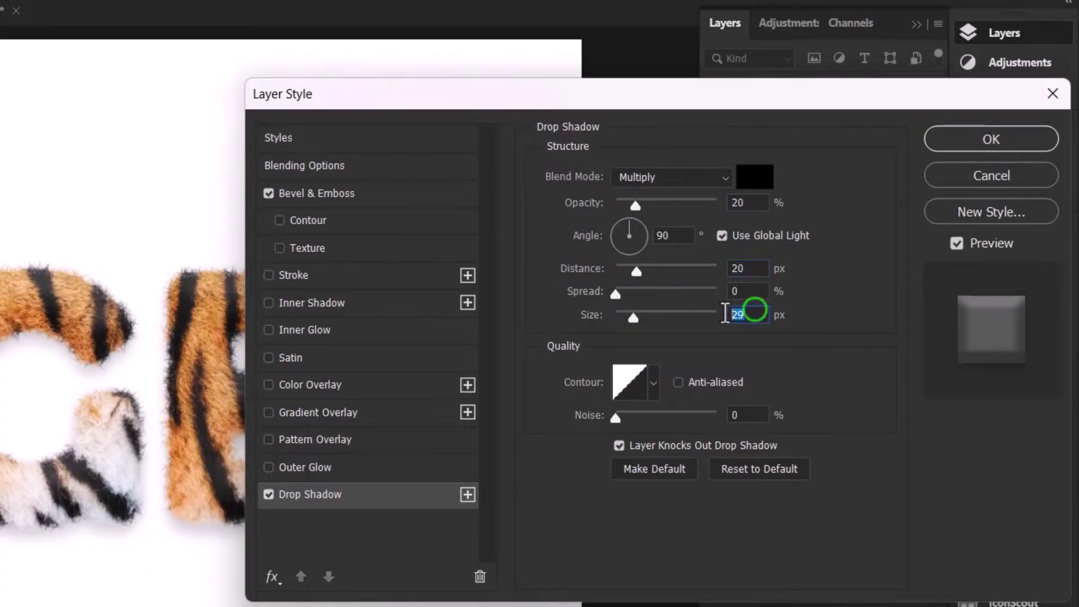
type("20")
left_click(992, 139)
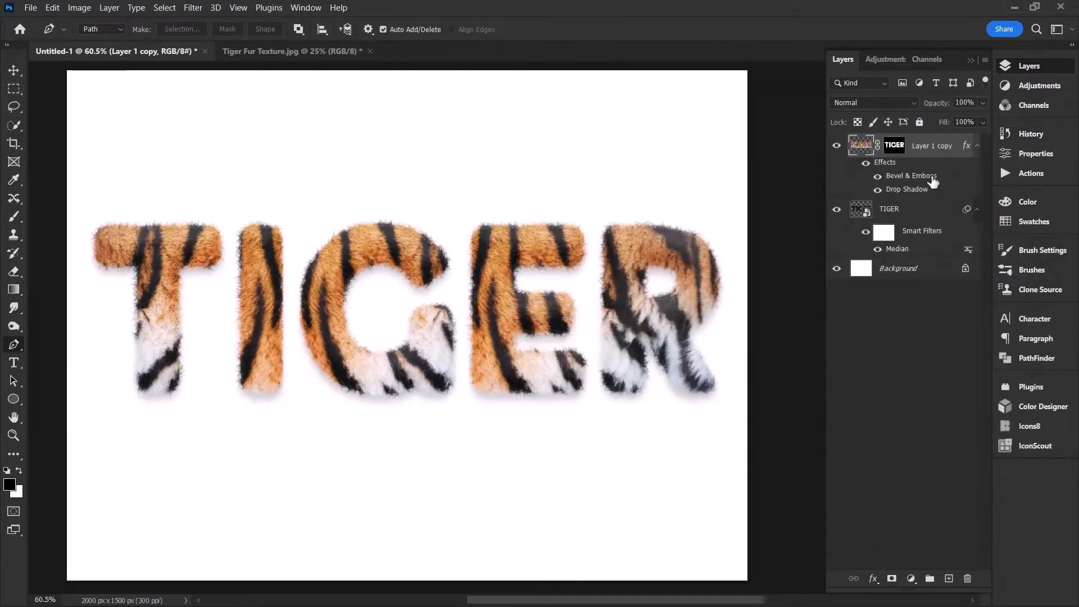
Fill the Background with a radial white-to-orange gradient, sampled from the canvas, running centre to corner
left_click(862, 271)
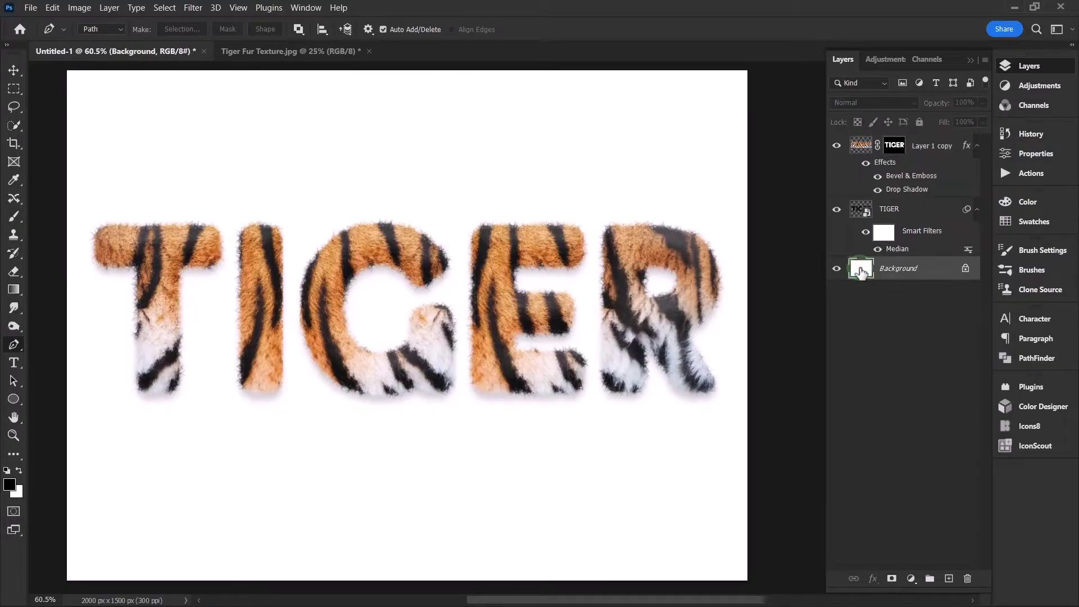
left_click(14, 289)
left_click(125, 29)
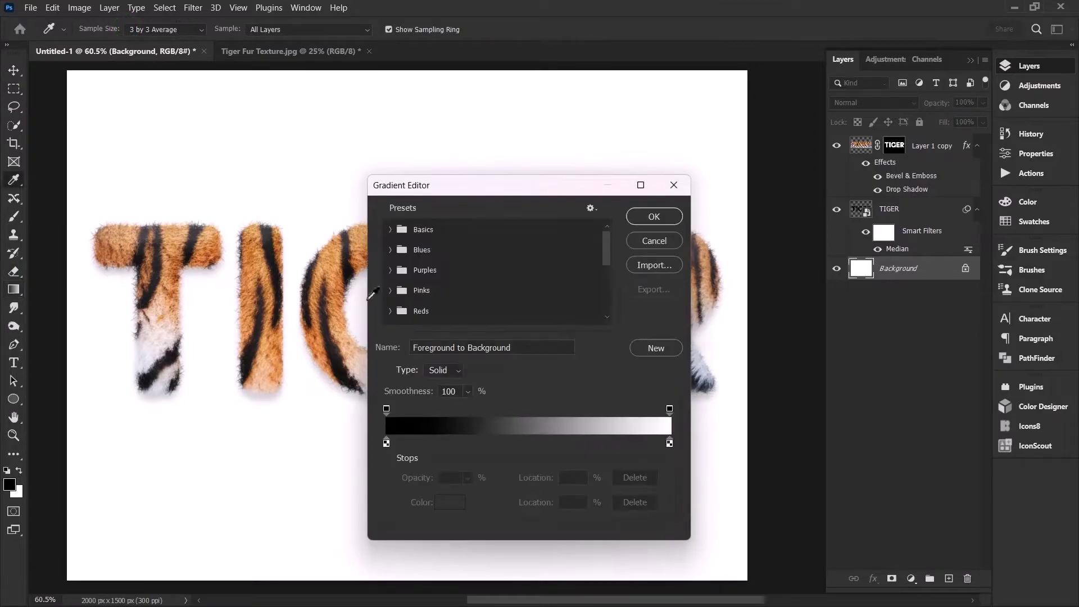
left_click(386, 444)
left_click(270, 449)
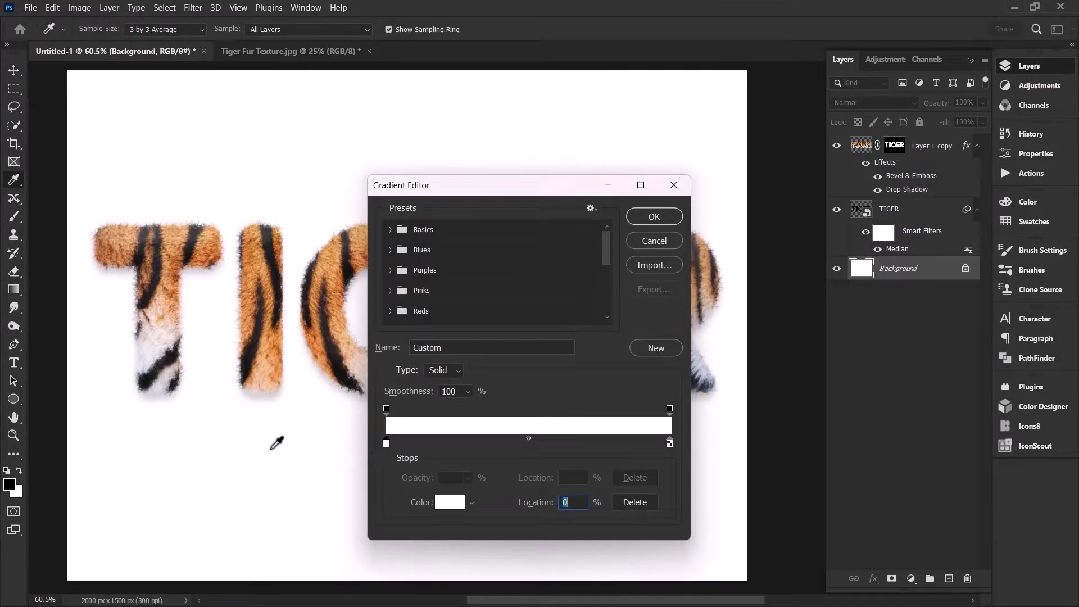
left_click(669, 443)
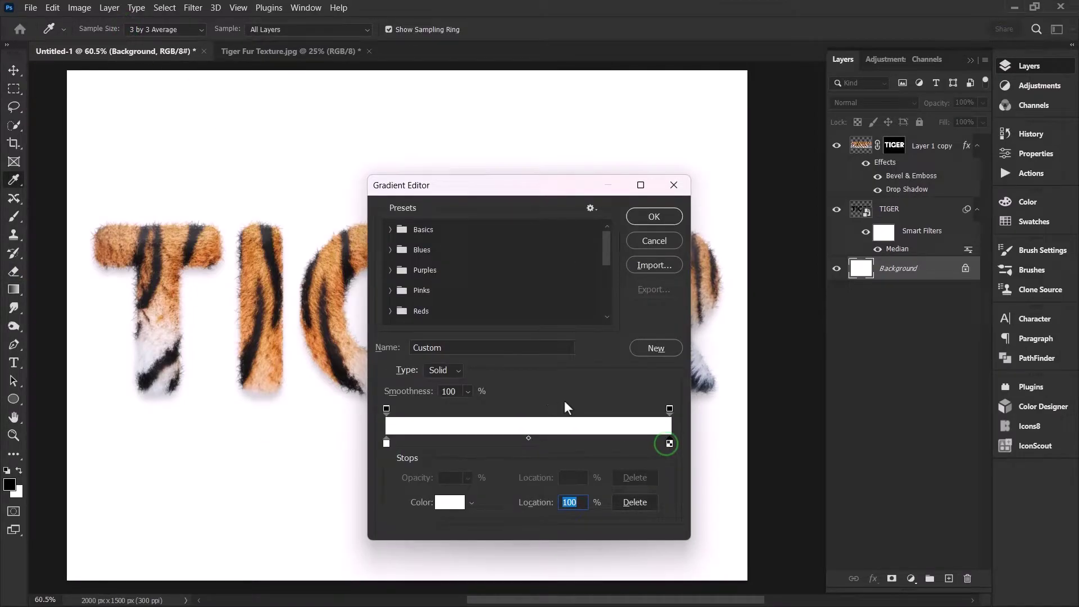
left_click(178, 239)
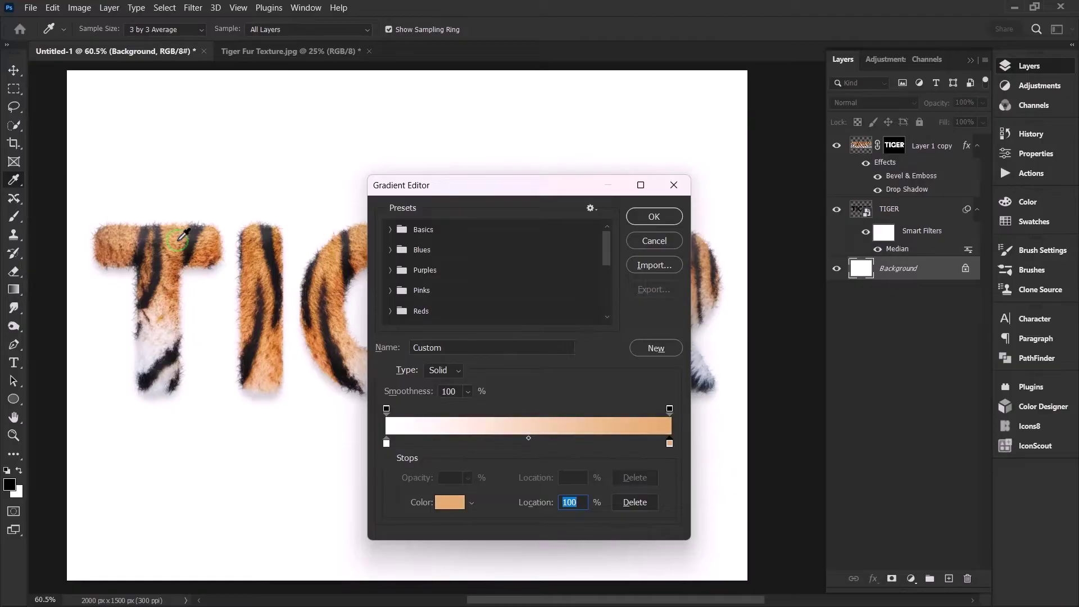
left_click(650, 217)
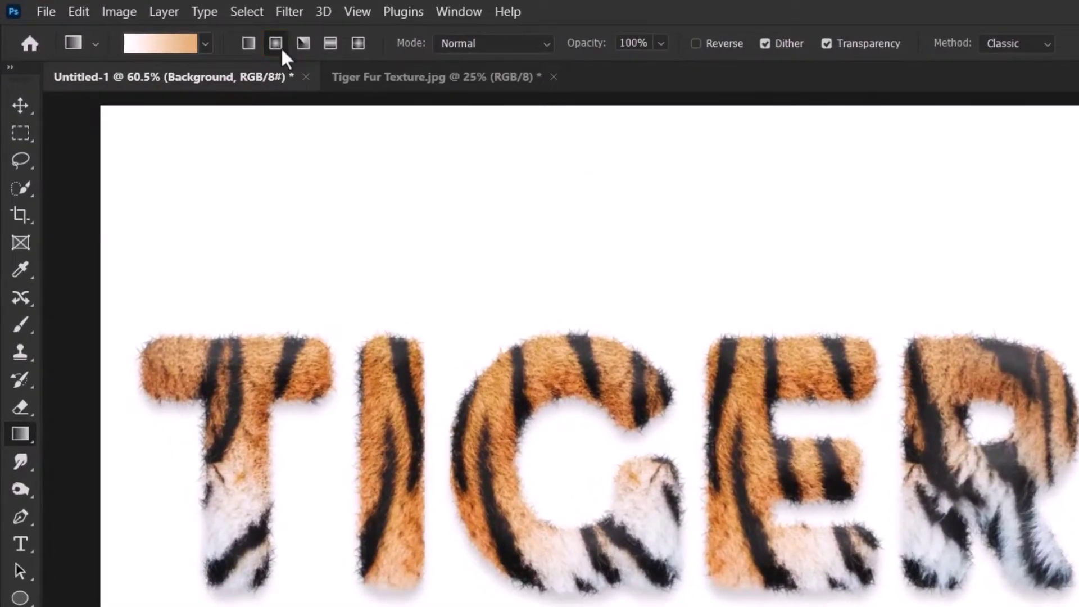
left_click(276, 44)
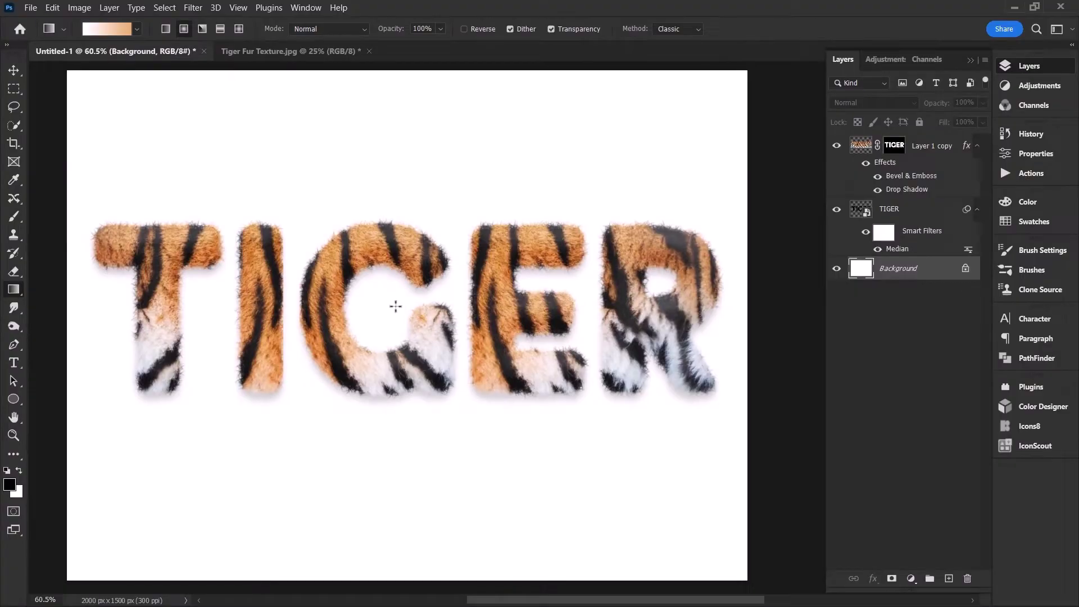
left_click_drag(396, 306, 74, 74)
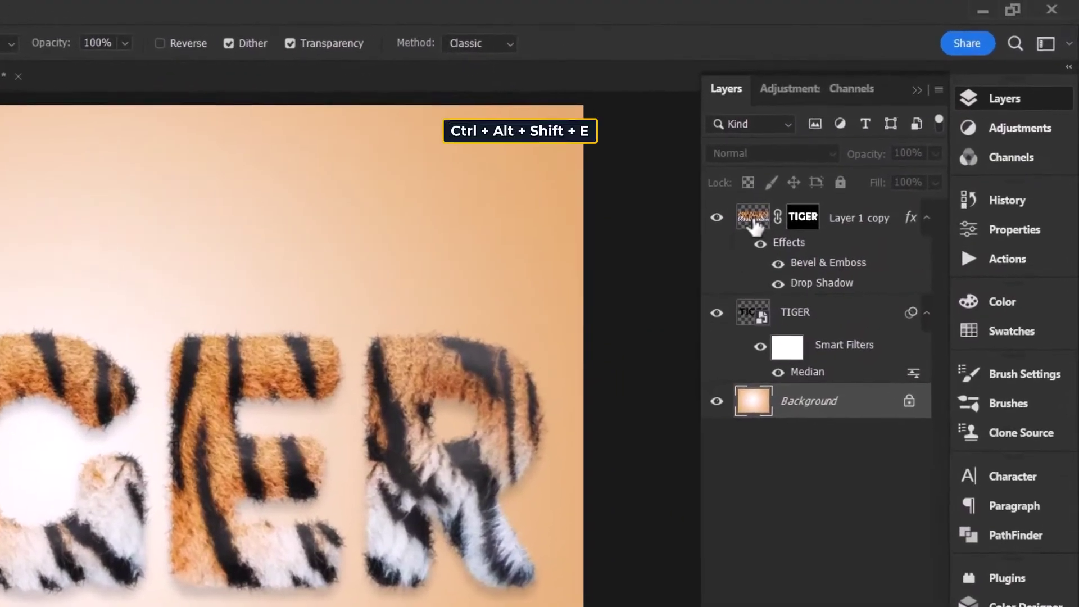
Stamp all visible layers into a new top layer with Ctrl+Alt+Shift+E
left_click(862, 148)
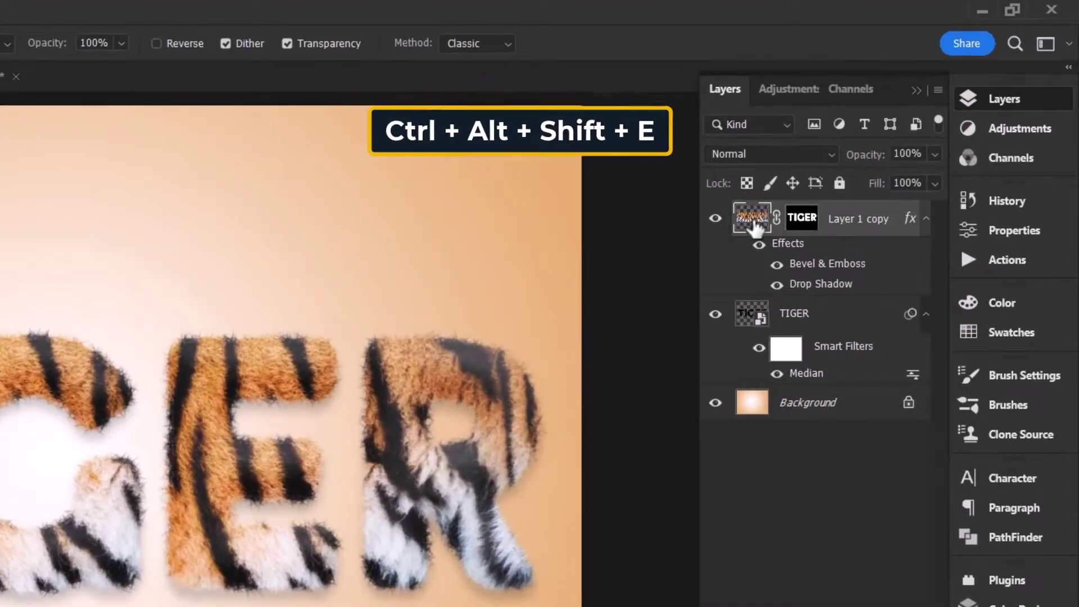
key("ctrl+alt+shift+e")
left_click(753, 224)
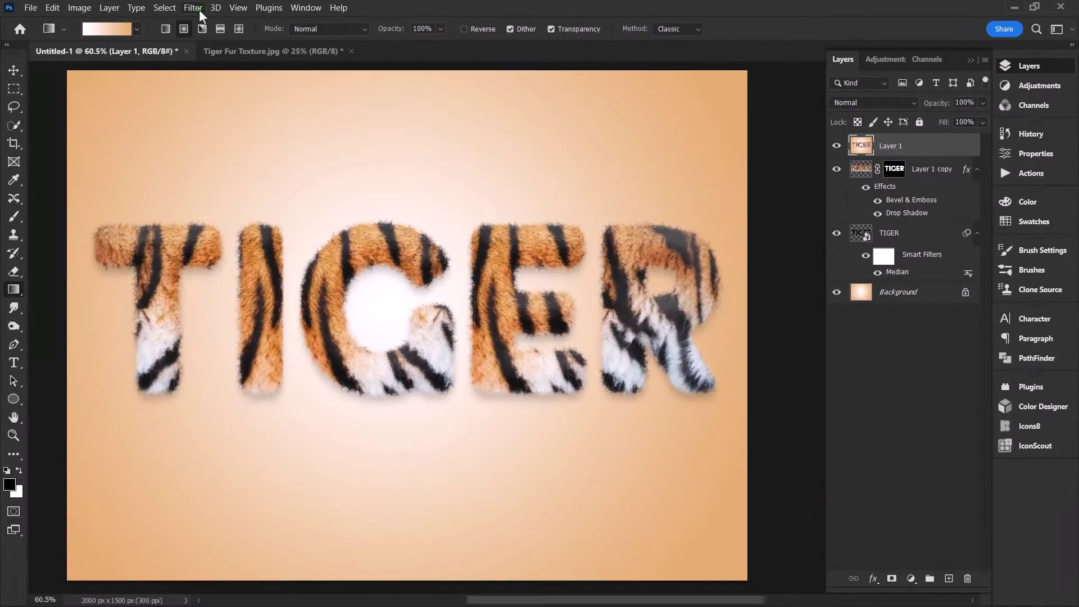
Apply Filter > Sharpen > Sharpen to the merged layer
left_click(193, 7)
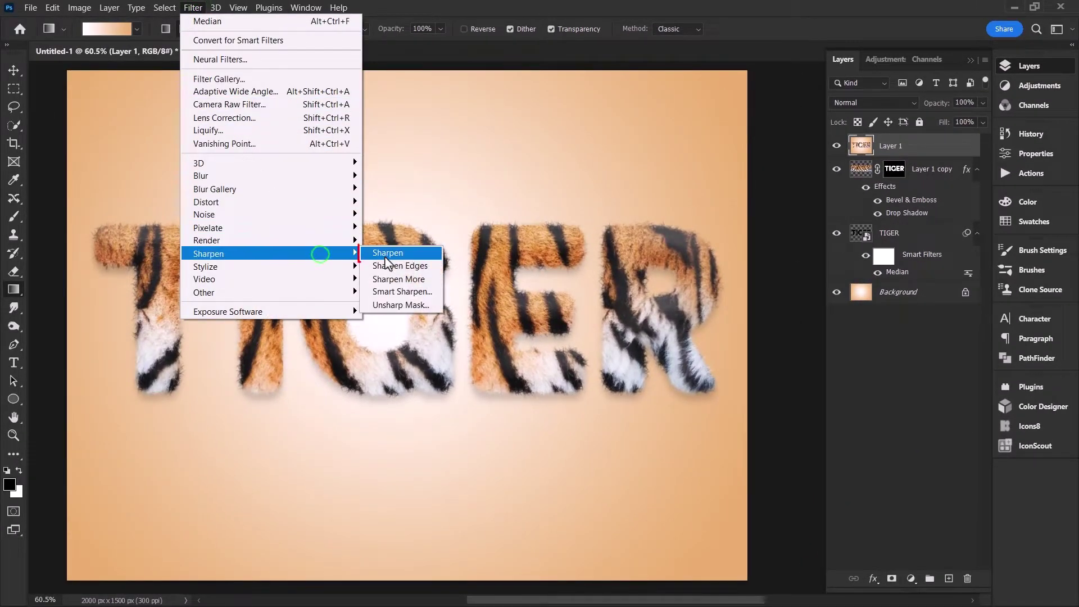
left_click(380, 253)
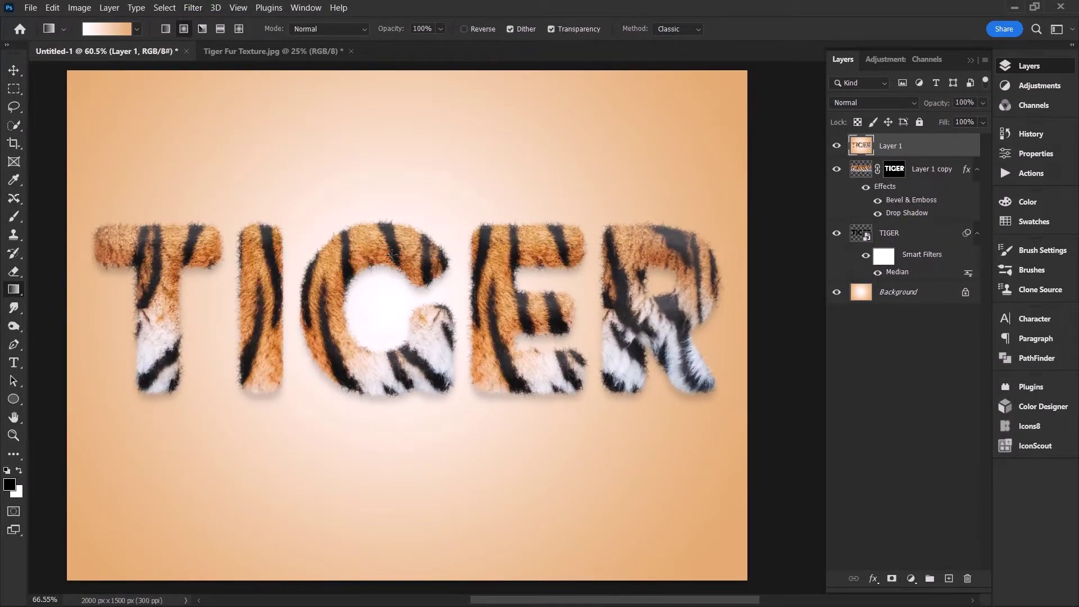
scroll(391, 255, "up", 5)
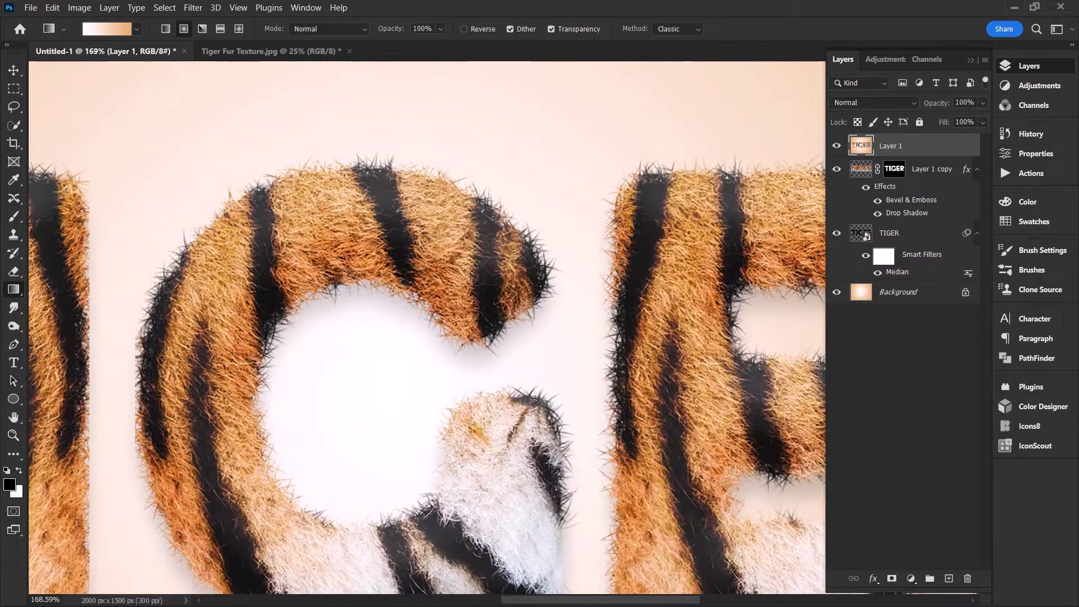
scroll(348, 271, "down", 5)
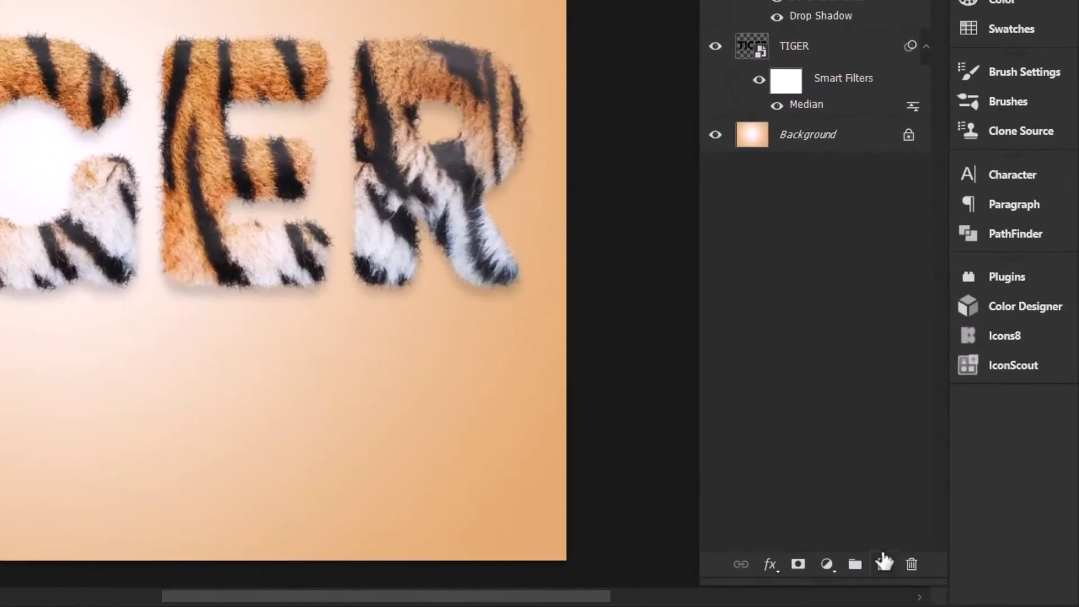
Add a new layer above Background and set up a flattened 4000 px soft brush
left_click(949, 578)
left_click_drag(804, 159, 838, 381)
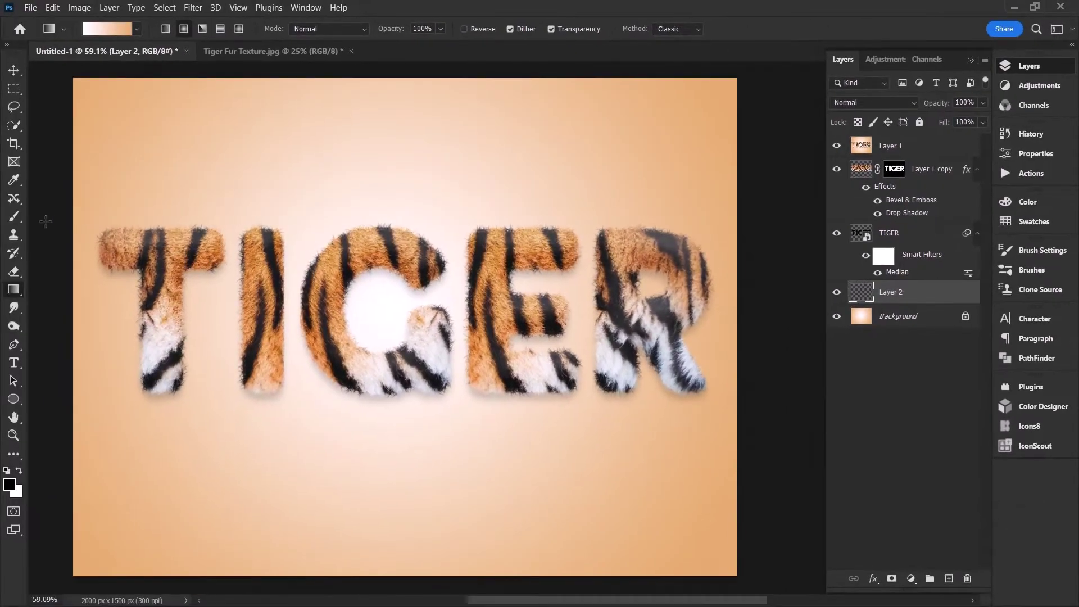
left_click(12, 216)
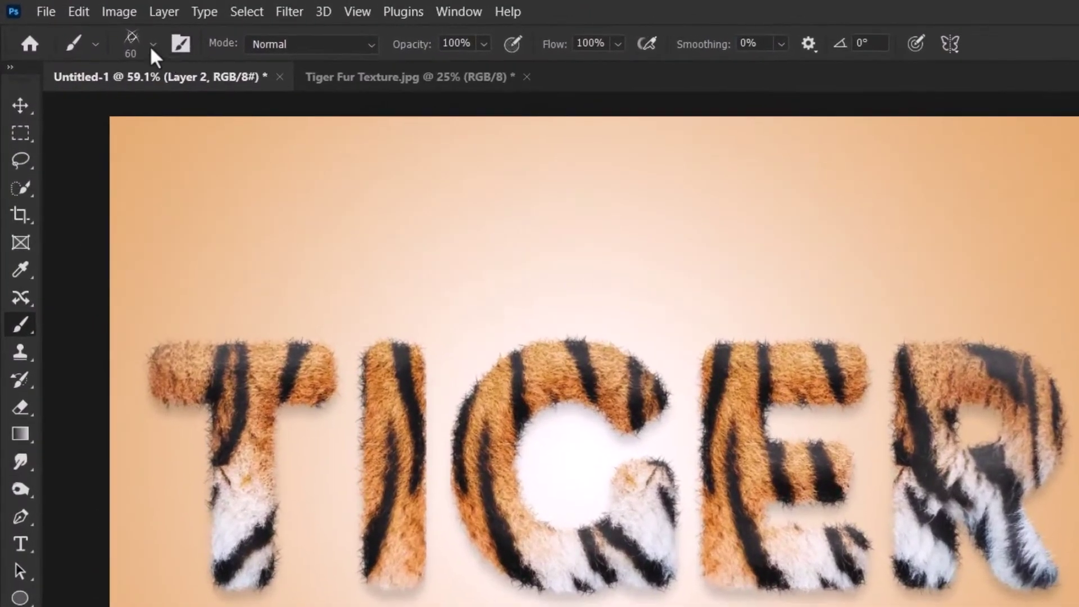
left_click(102, 30)
left_click_drag(61, 117, 61, 121)
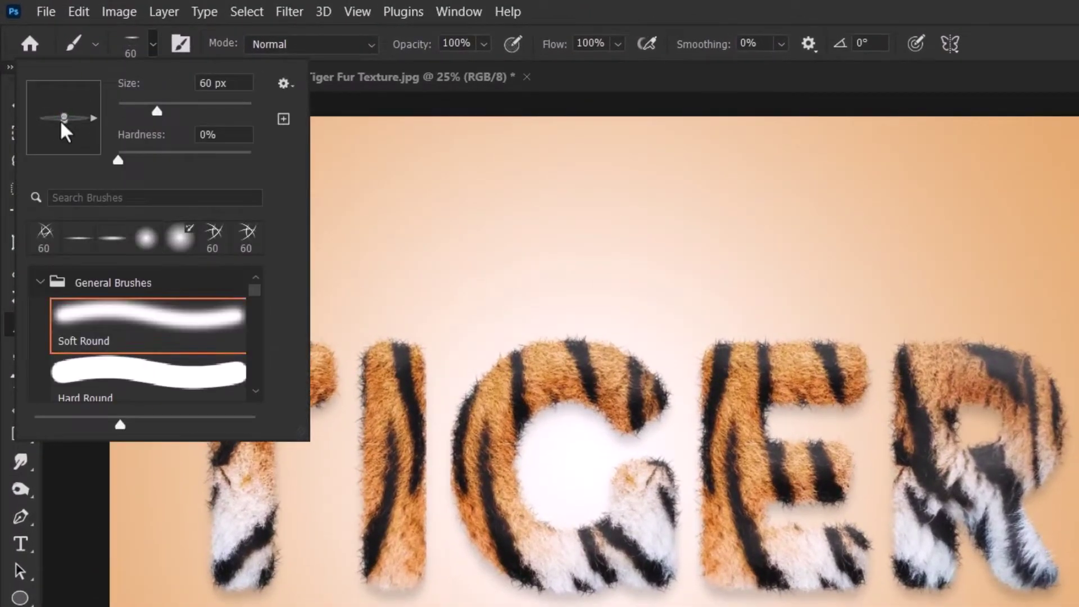
double_click(216, 82)
type("4000")
key("Return")
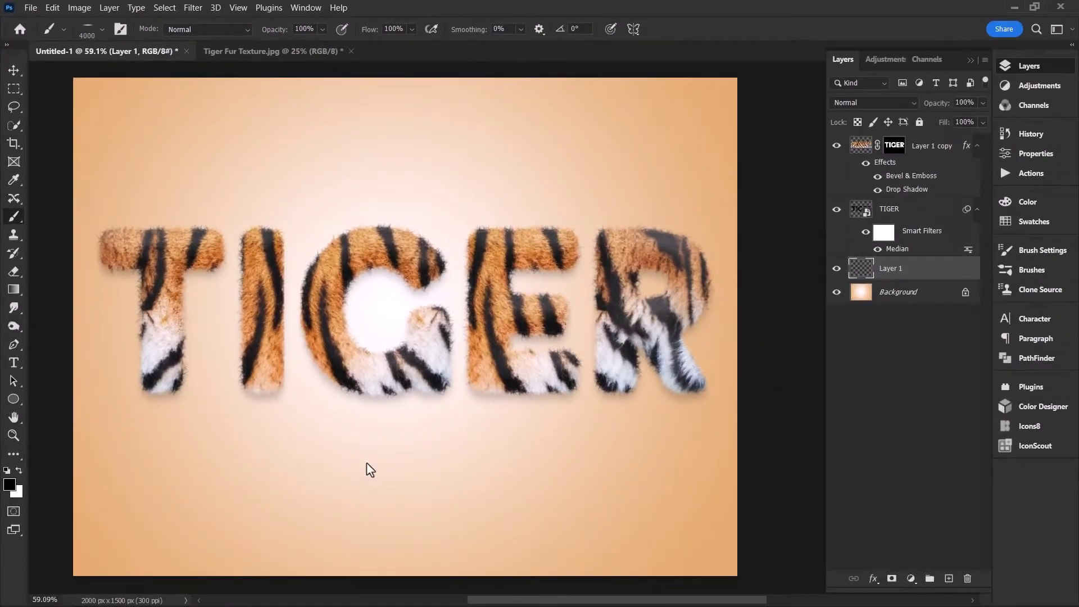
Paint a wide dark band across the lower canvas and set the layer to 50% opacity
left_click(392, 505)
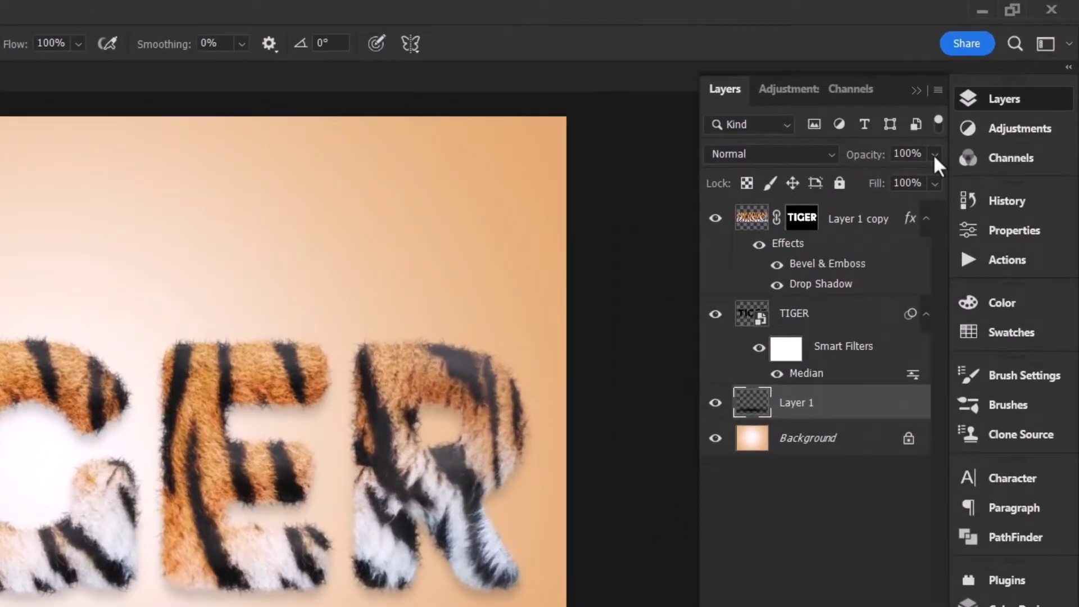
left_click(982, 103)
left_click_drag(932, 179, 885, 179)
left_click(929, 155)
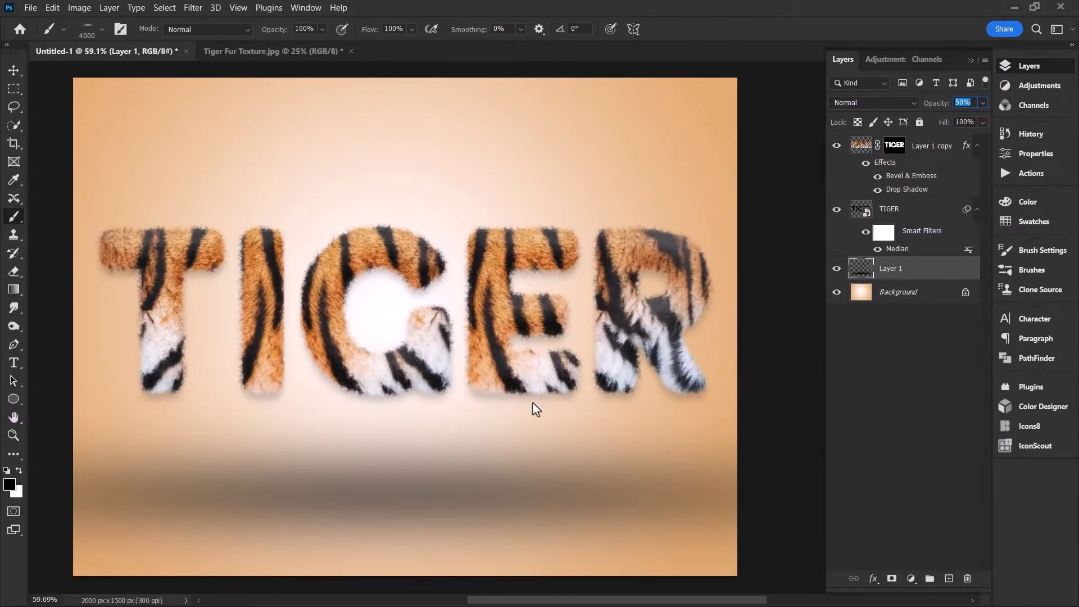
Nudge the shadow band upward and squash it to about 65% height
left_click(14, 72)
left_click_drag(332, 488, 347, 469)
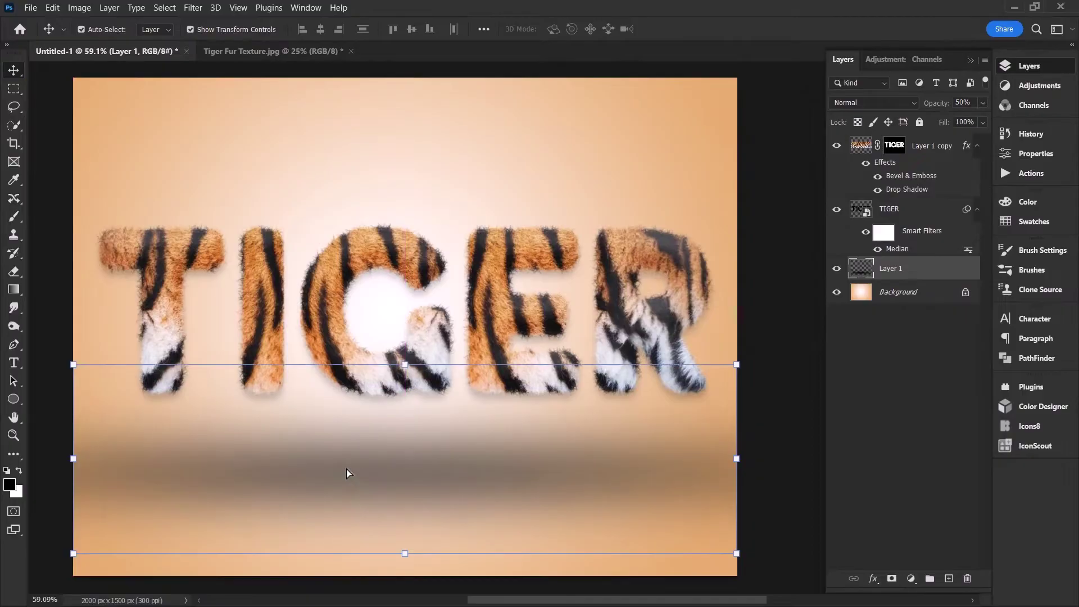
left_click(404, 364)
left_click_drag(405, 364, 406, 396)
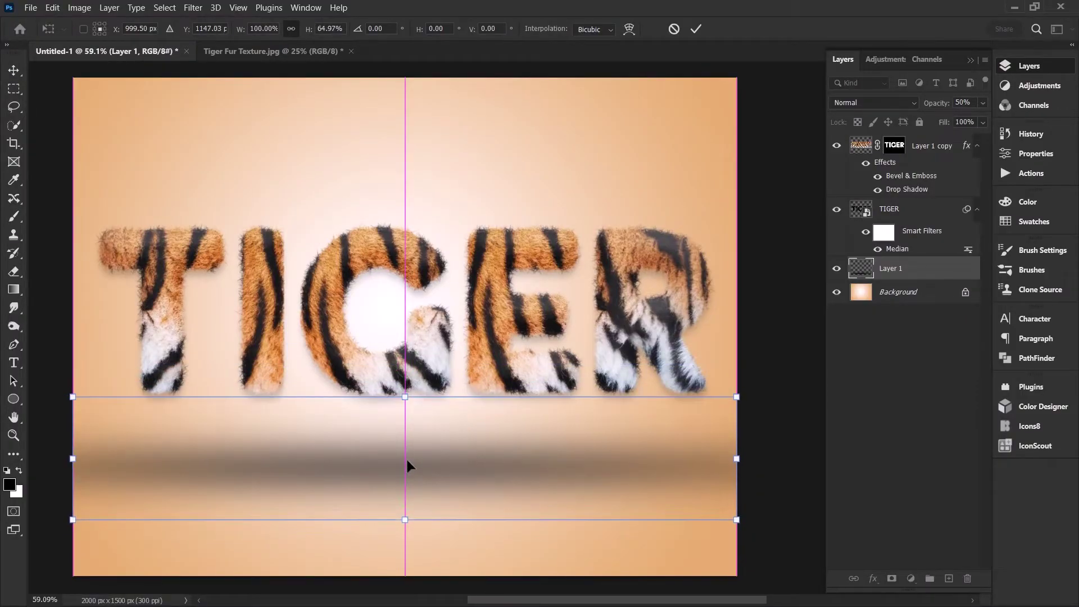
left_click(695, 28)
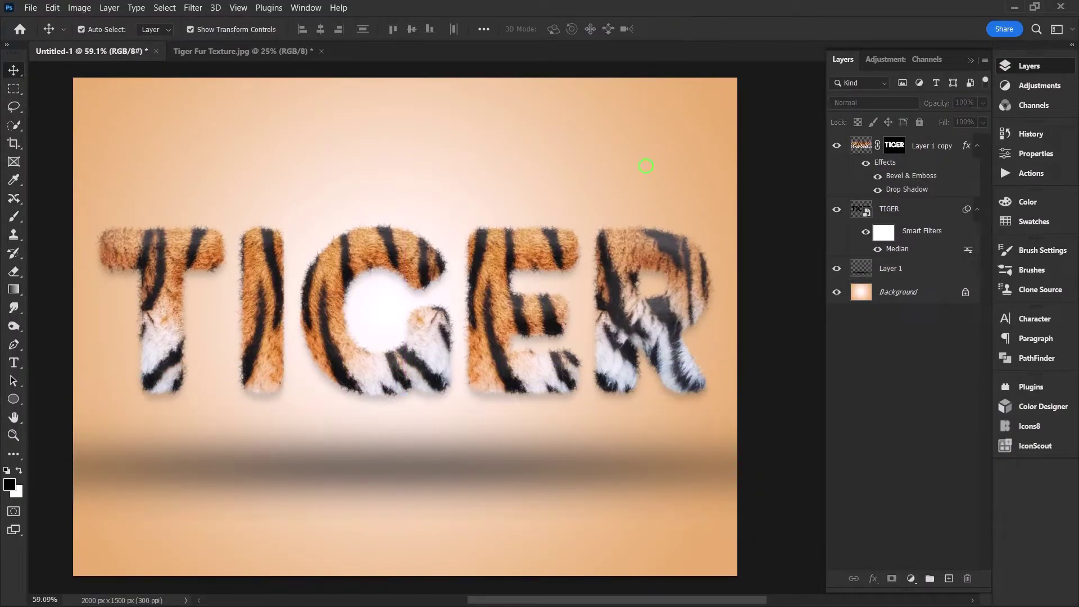